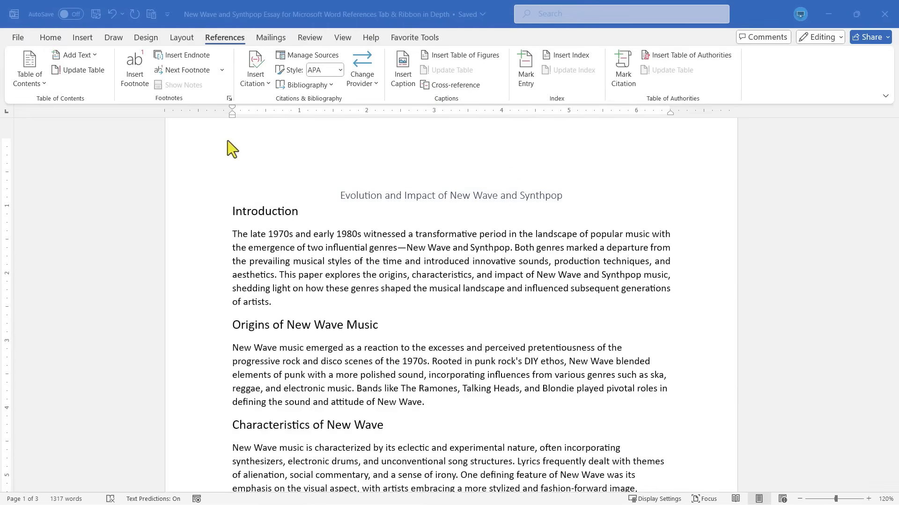
- Browse the Home, Draw, Design and Layout ribbon tools, then return to References
click(49, 38)
click(113, 39)
click(149, 37)
click(183, 38)
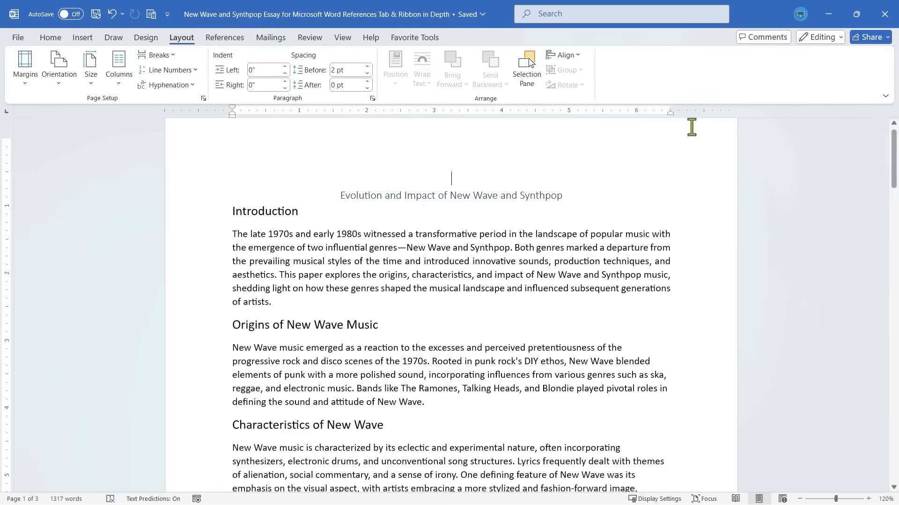
click(238, 40)
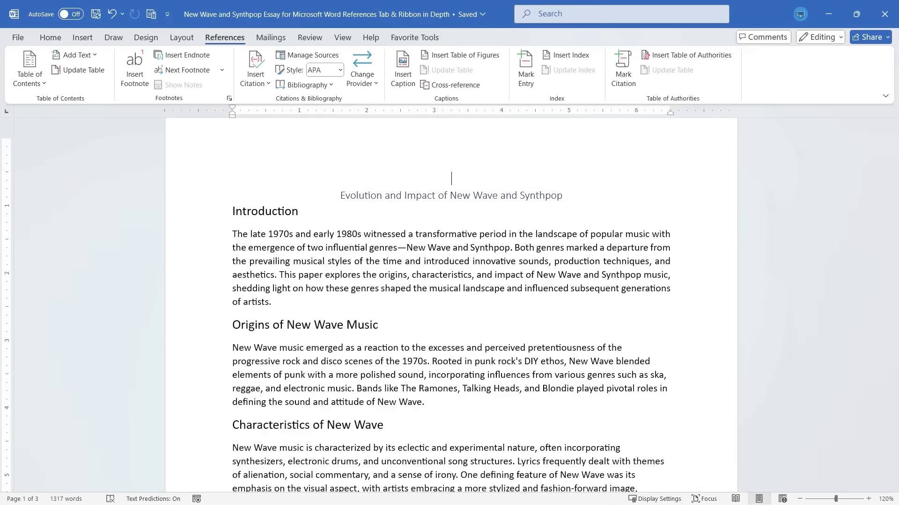
- Undo the last edit and review the table of contents options without inserting one
key(ctrl+z)
click(36, 88)
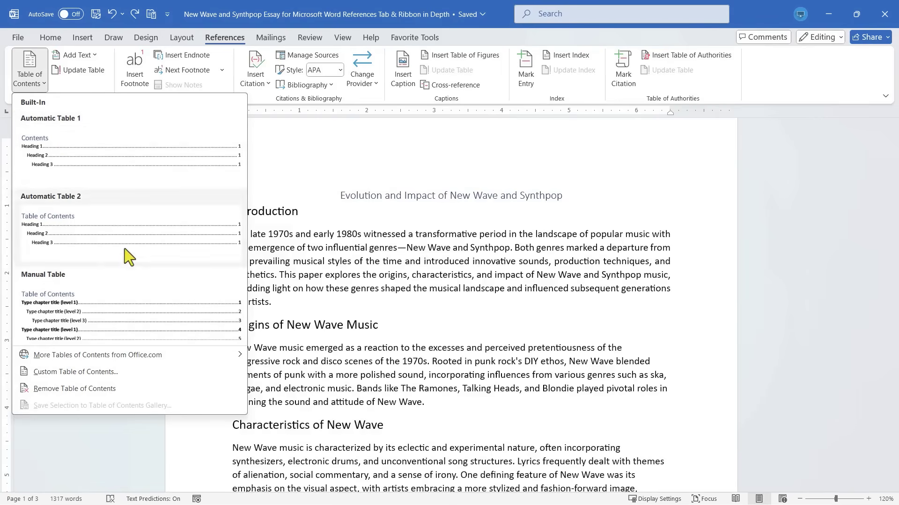
click(385, 178)
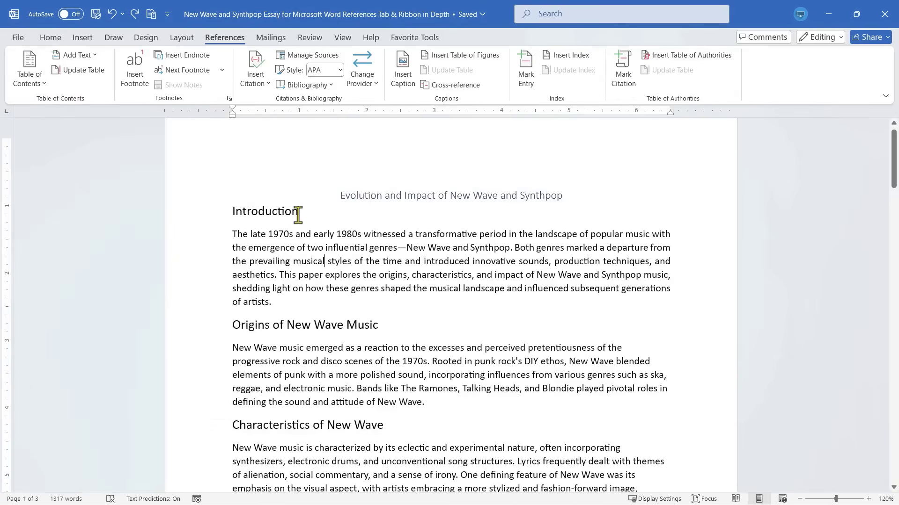
- Select the Introduction heading and expand the Home tab's full Styles gallery
drag(299, 215, 232, 216)
mouse_move(281, 218)
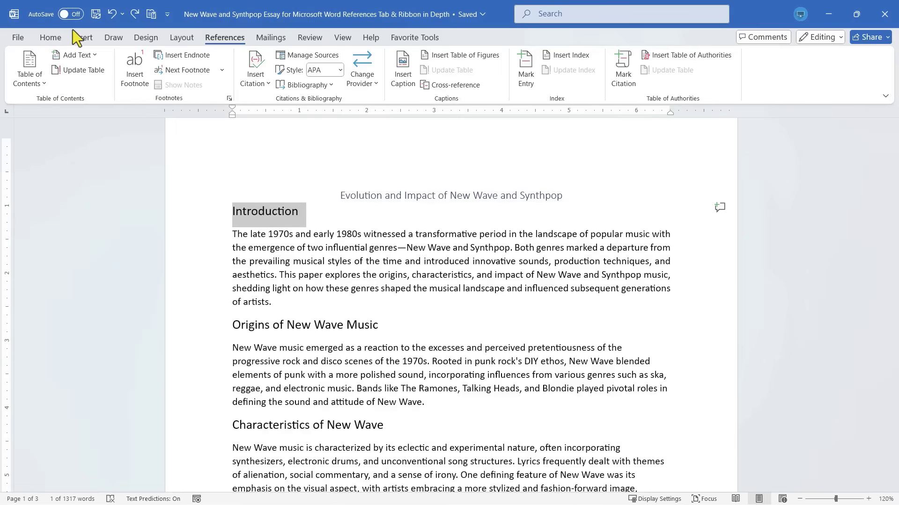
click(51, 38)
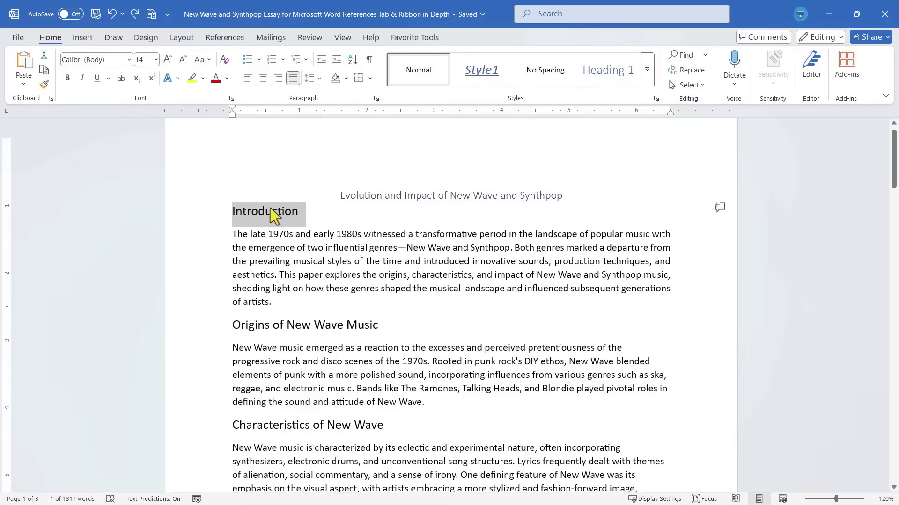
click(647, 73)
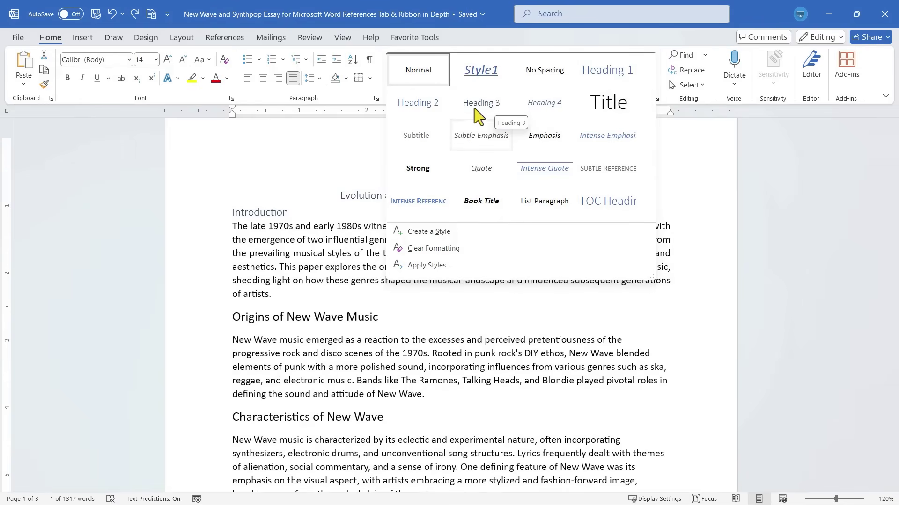
- Apply Heading 2 to Introduction, Origins of New Wave Music and Characteristics of New Wave
click(427, 103)
click(334, 228)
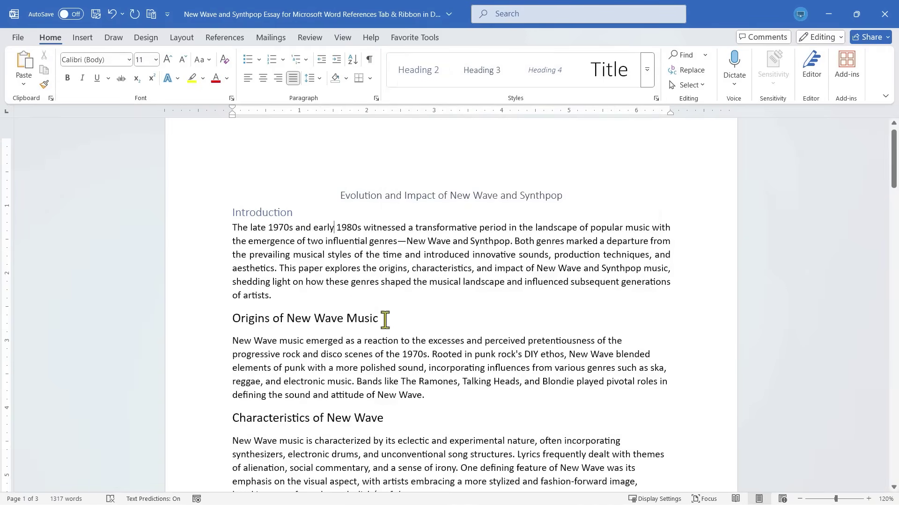
drag(385, 319, 231, 319)
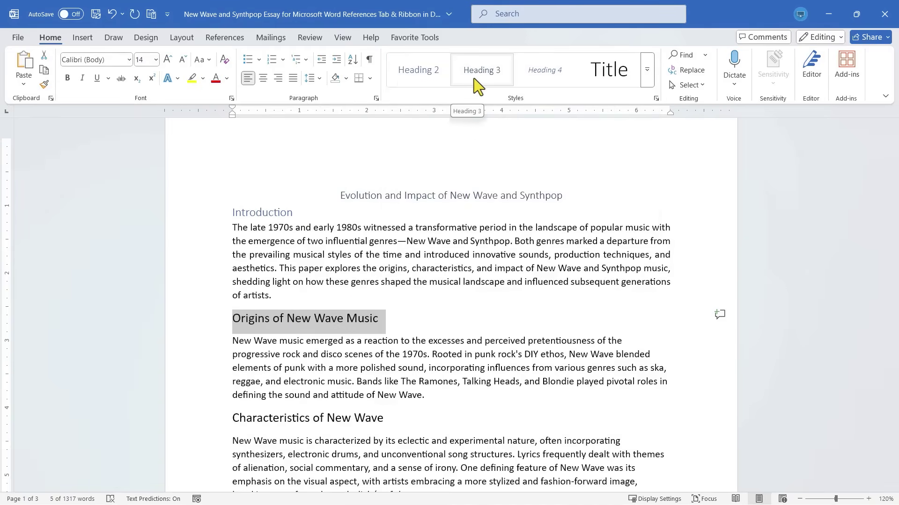
click(426, 75)
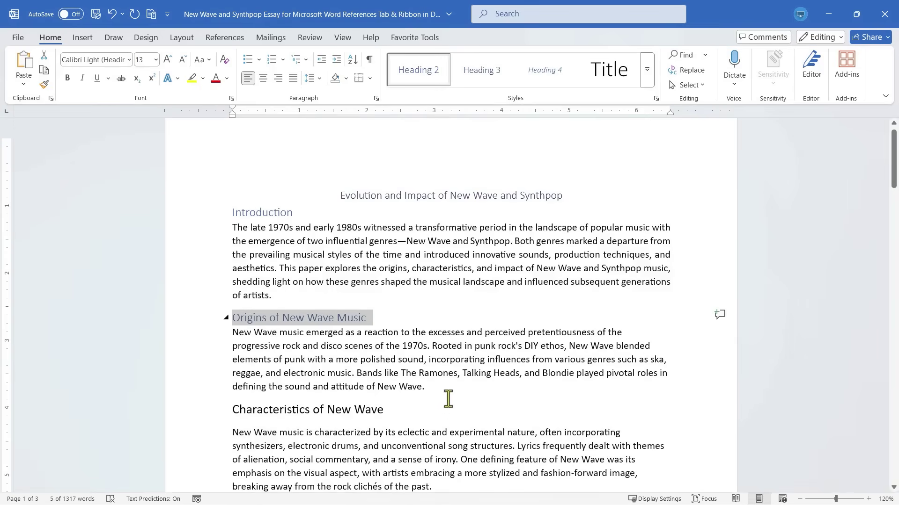
drag(423, 410, 245, 410)
click(428, 74)
- Apply Heading 2 to Synthpop's Rise to Prominence, Innovation in Sound and Production, and Impact on Popular Culture
scroll(360, 245, down, 5)
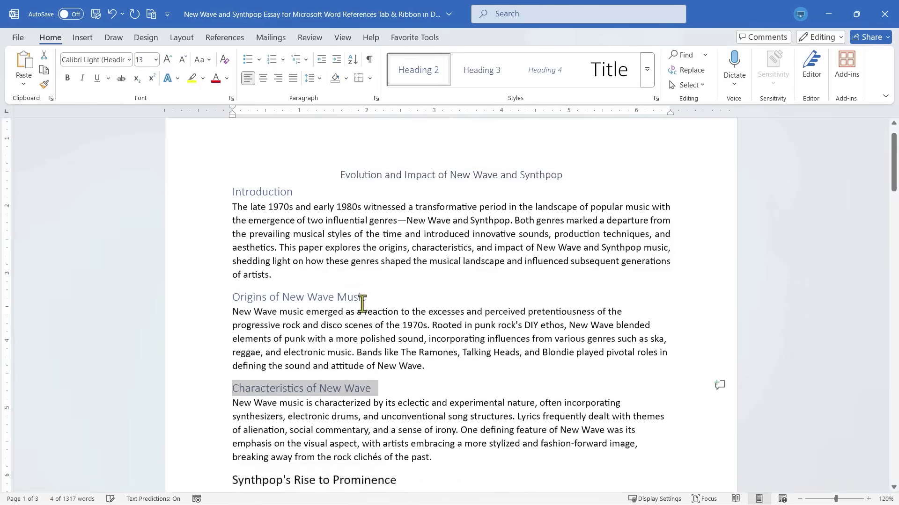
drag(405, 264, 255, 265)
click(414, 70)
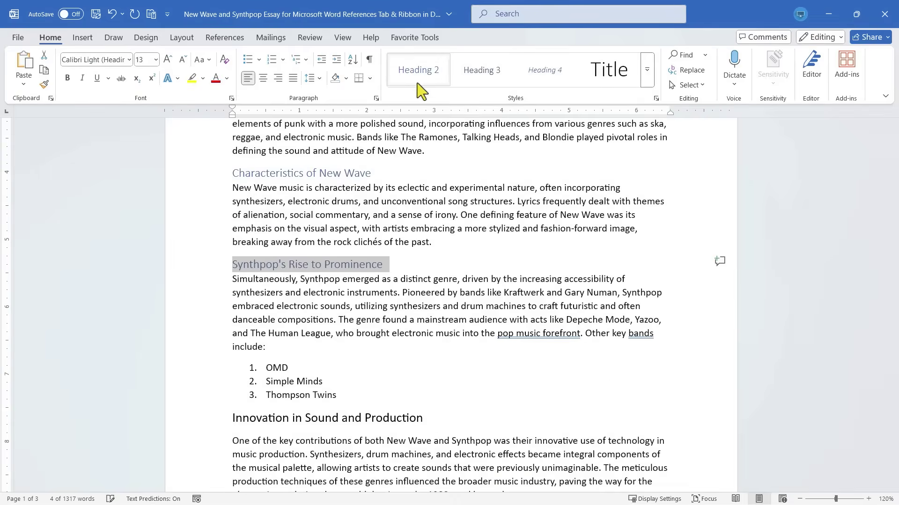
scroll(427, 327, down, 3)
drag(424, 283, 344, 283)
key(ctrl+alt+2)
drag(383, 376, 230, 377)
click(423, 74)
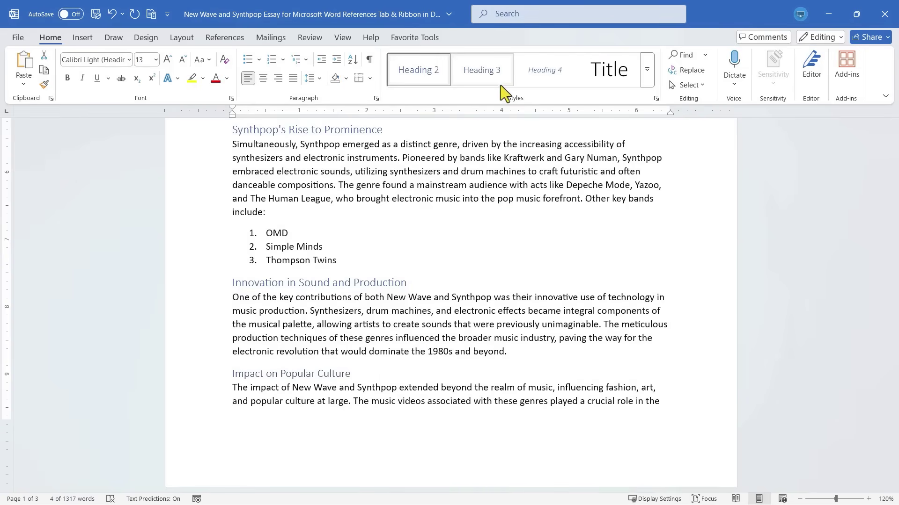
- Apply Heading 2 to Legacy and Continued Influence and Evolution of New Wave Subgenres
scroll(356, 392, down, 5)
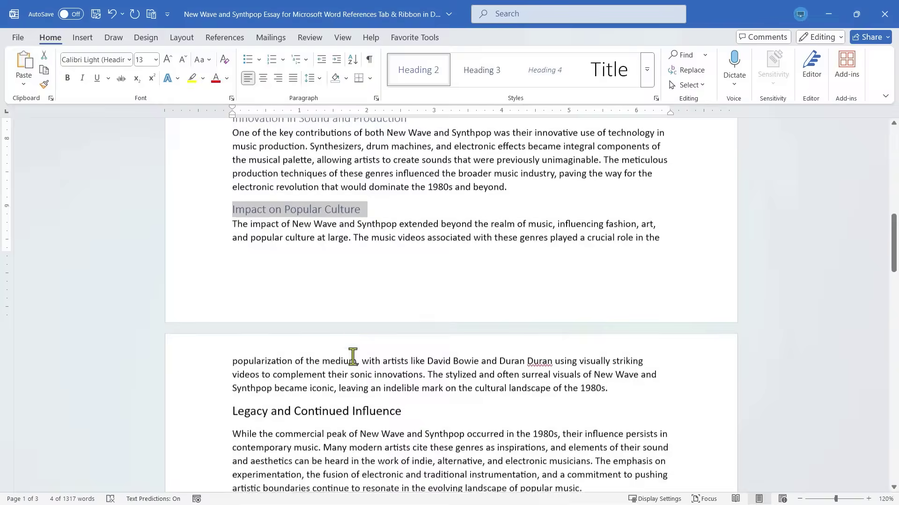
triple_click(407, 341)
key(ctrl+alt+2)
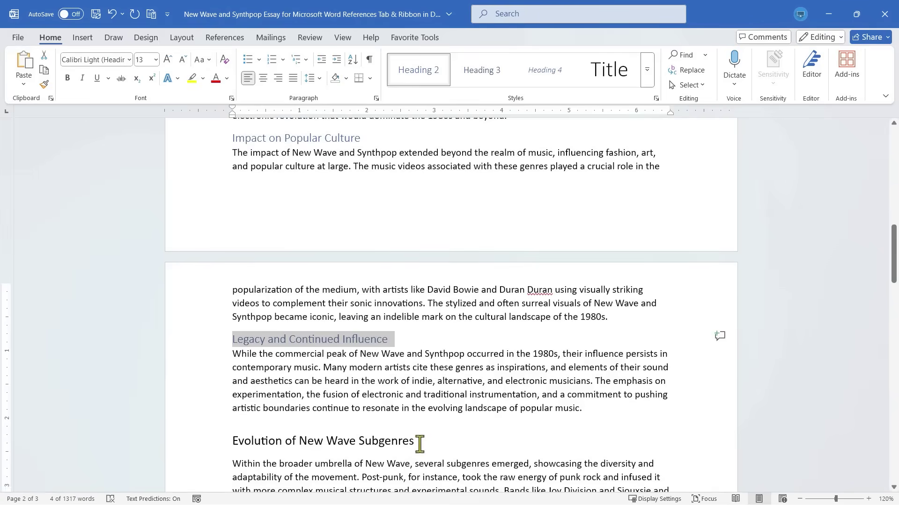
drag(414, 442, 242, 440)
click(423, 76)
scroll(439, 453, down, 9)
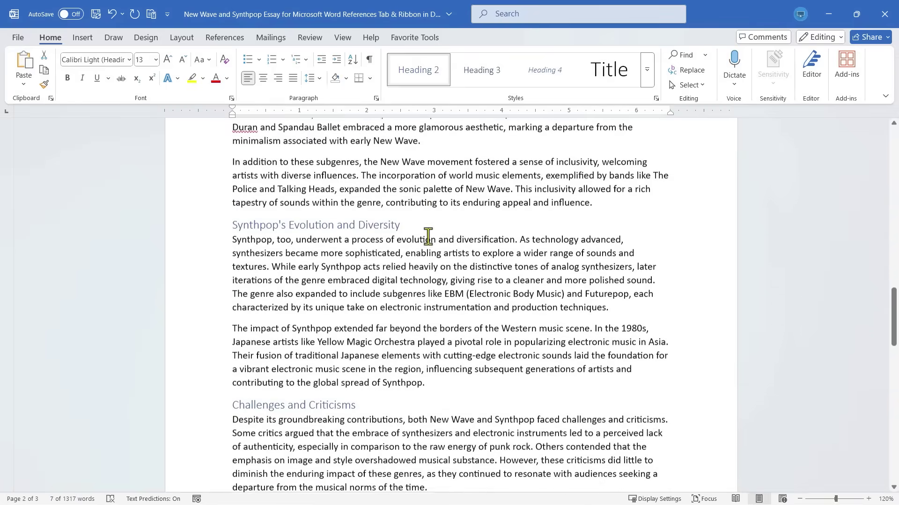
scroll(438, 248, down, 1)
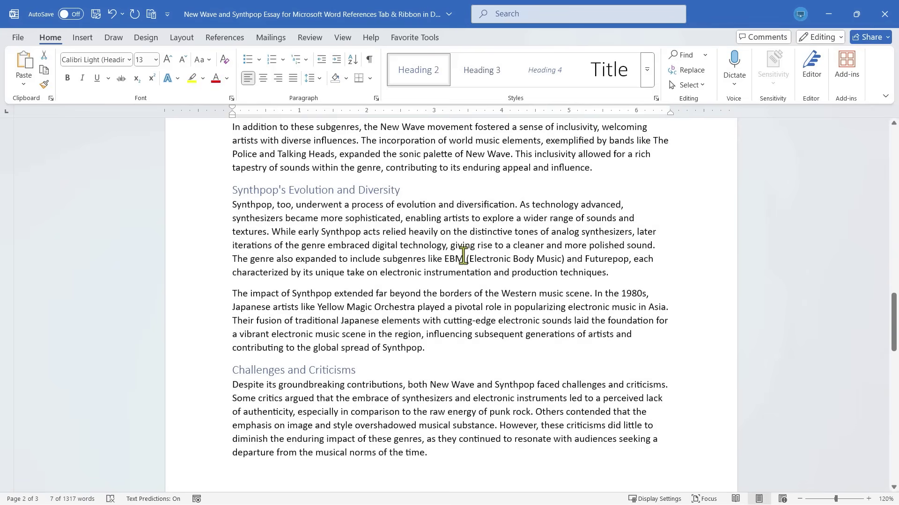
scroll(449, 280, down, 1)
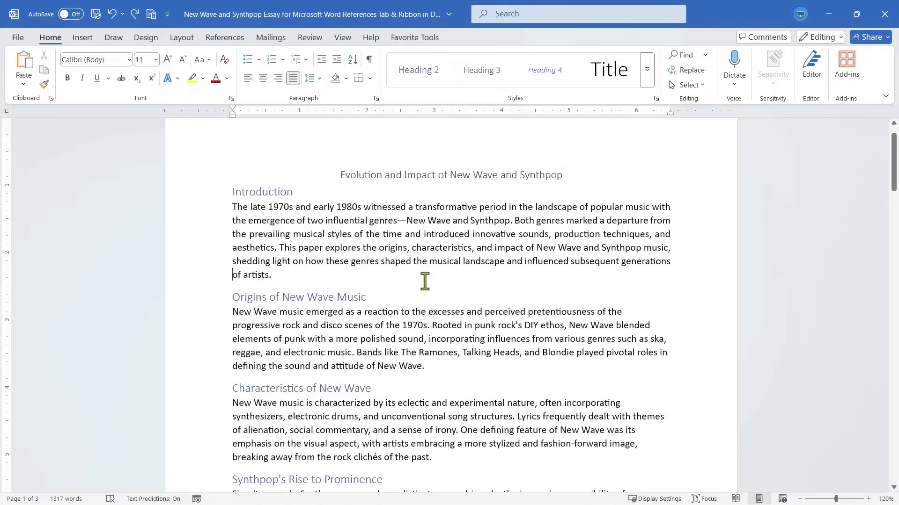
scroll(421, 276, up, 1)
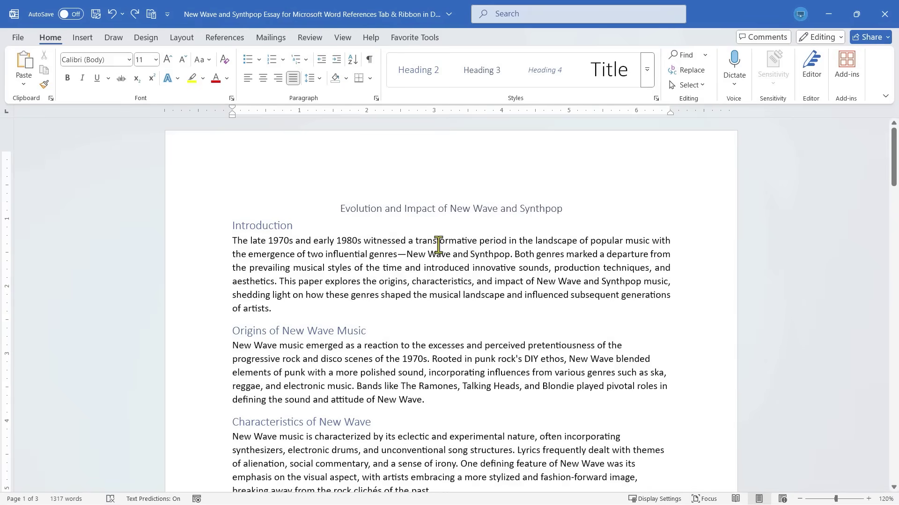
- Insert the Filigree cover page at the start of the essay
click(344, 226)
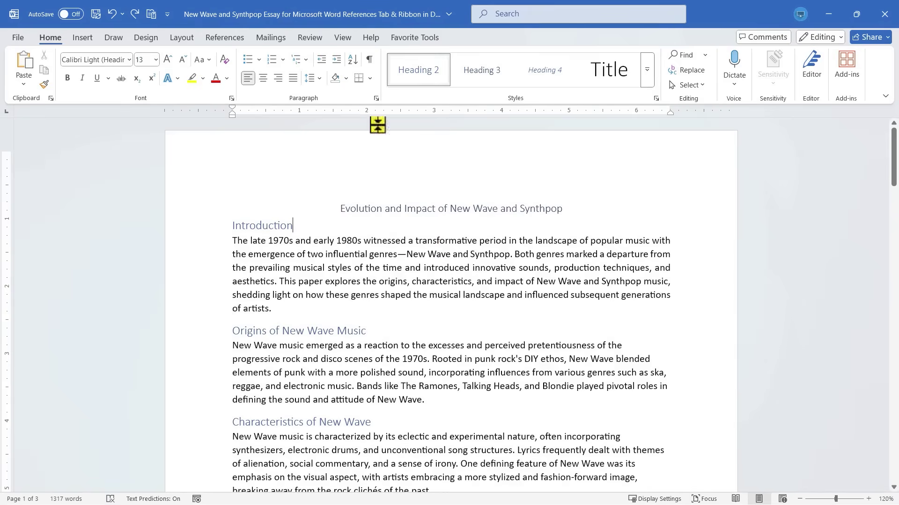
click(83, 38)
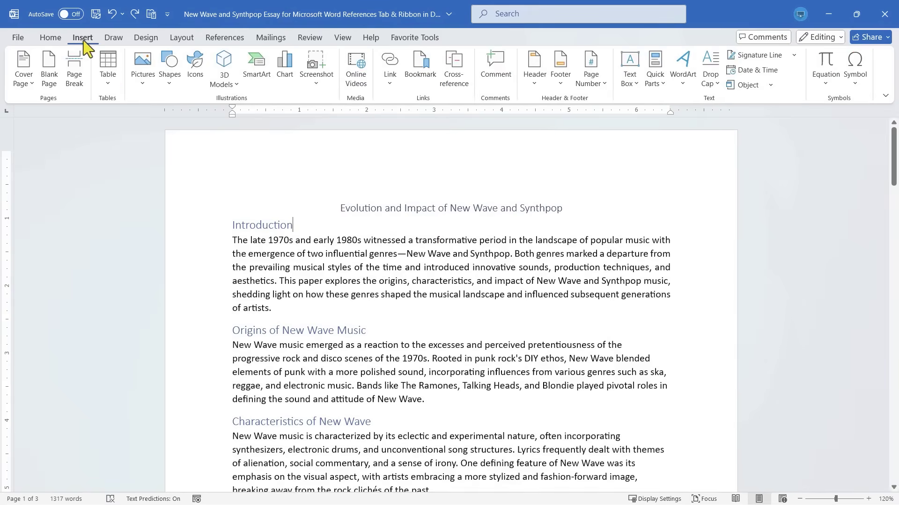
click(20, 77)
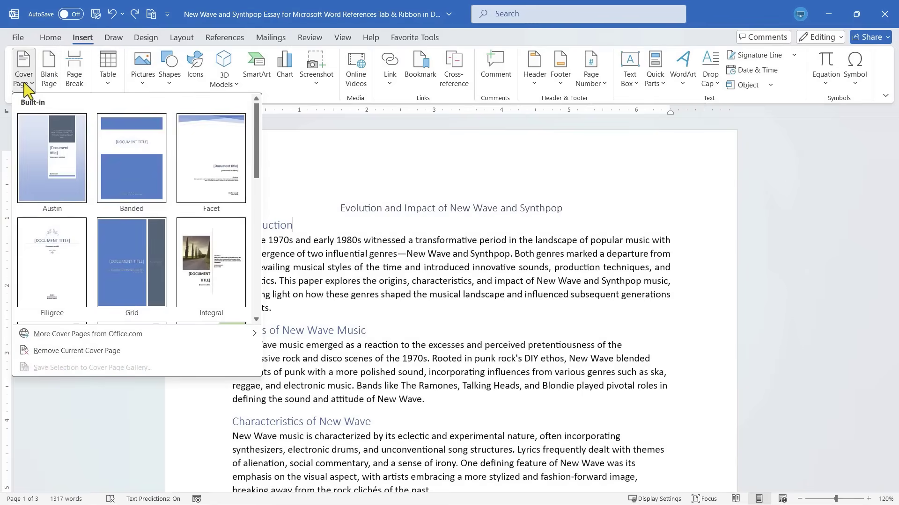
scroll(94, 281, down, 1)
scroll(99, 281, up, 1)
click(63, 266)
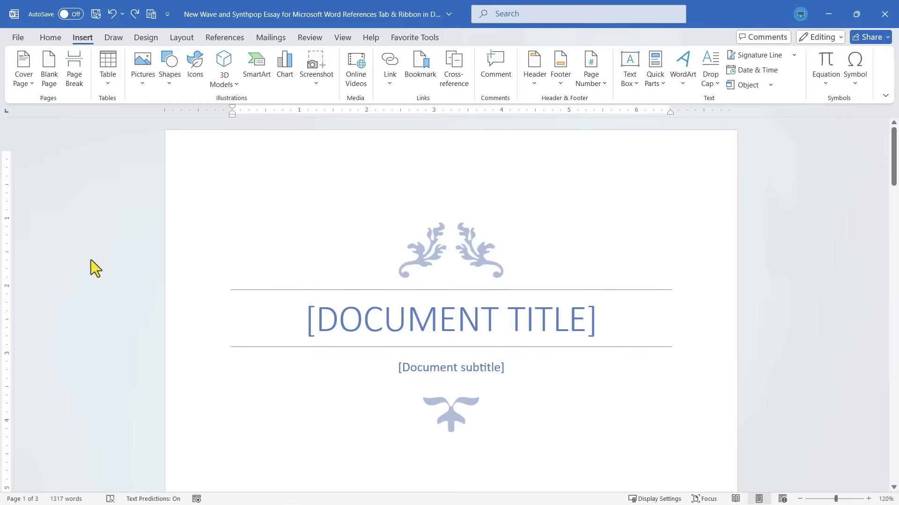
- Title the cover NEW WAVE AND SYNTHPOP, subtitle it Amazing Music, and delete the date box
click(495, 327)
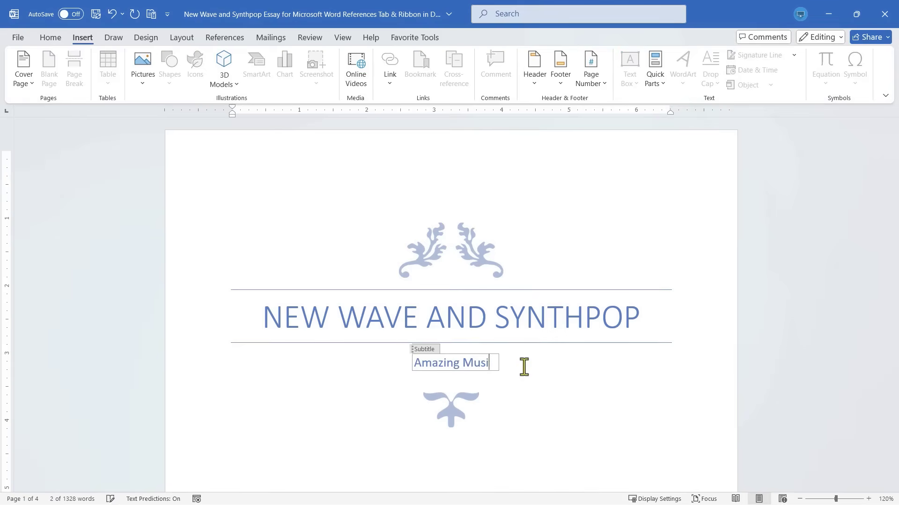
text(ic)
click(611, 372)
scroll(611, 369, down, 7)
click(452, 298)
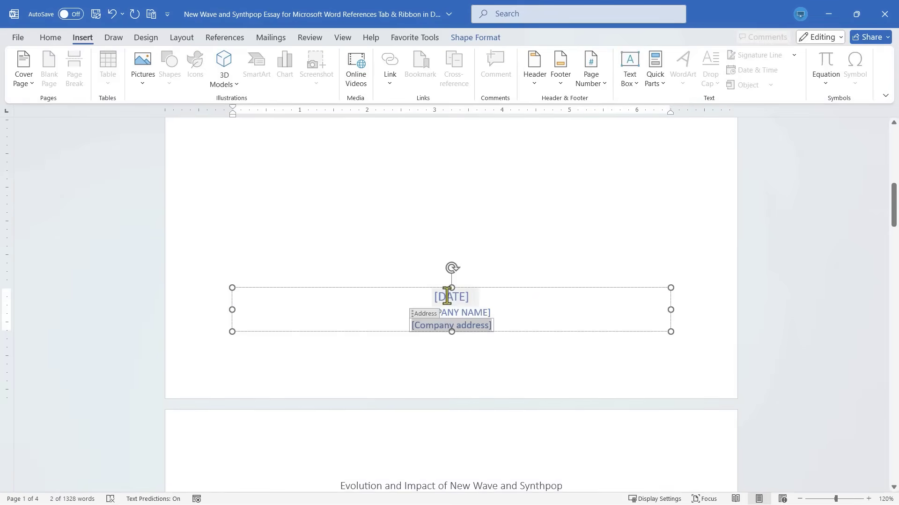
click(505, 288)
key(Delete)
- Add a blank page after the cover page
scroll(494, 317, up, 7)
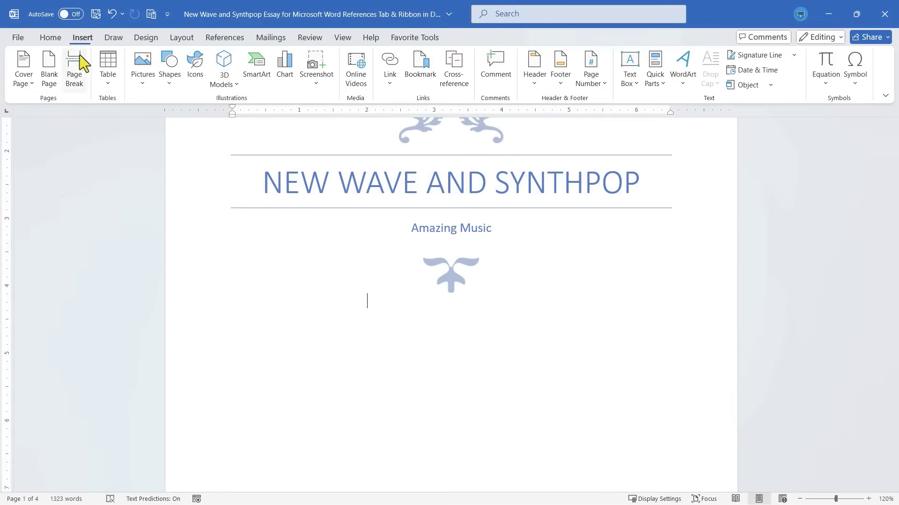
click(48, 65)
scroll(405, 290, down, 3)
scroll(414, 281, up, 10)
scroll(412, 280, up, 3)
scroll(413, 281, down, 3)
scroll(407, 299, down, 10)
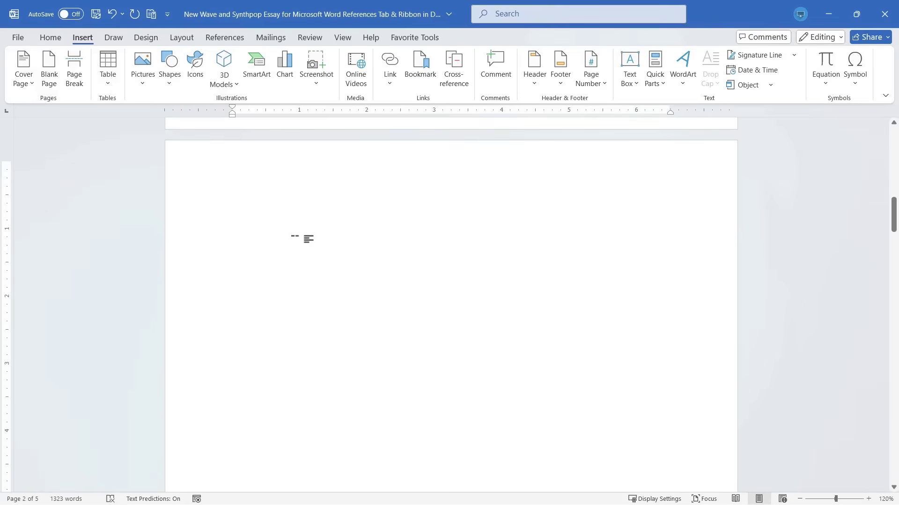
click(234, 38)
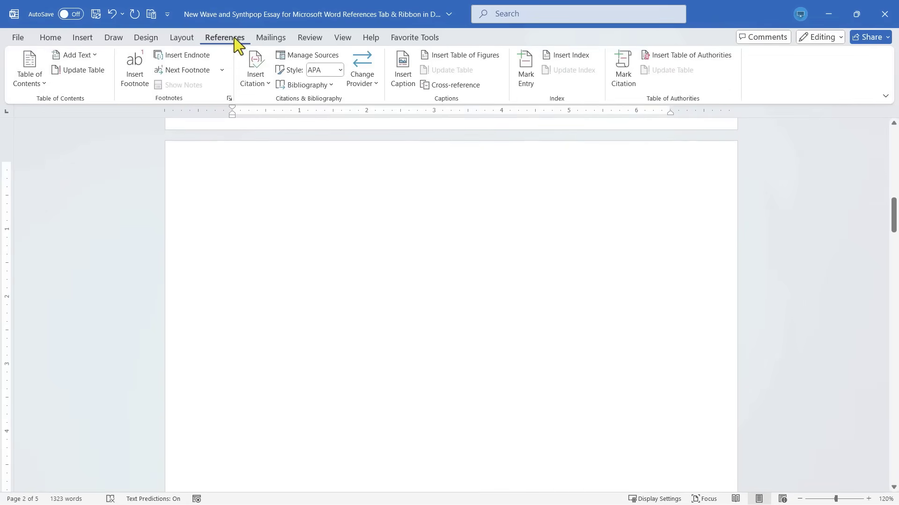
click(24, 72)
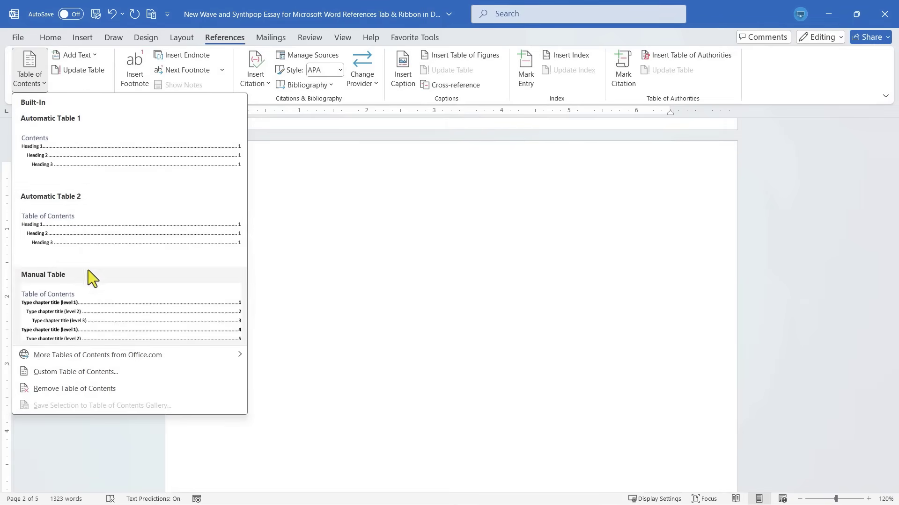
click(77, 234)
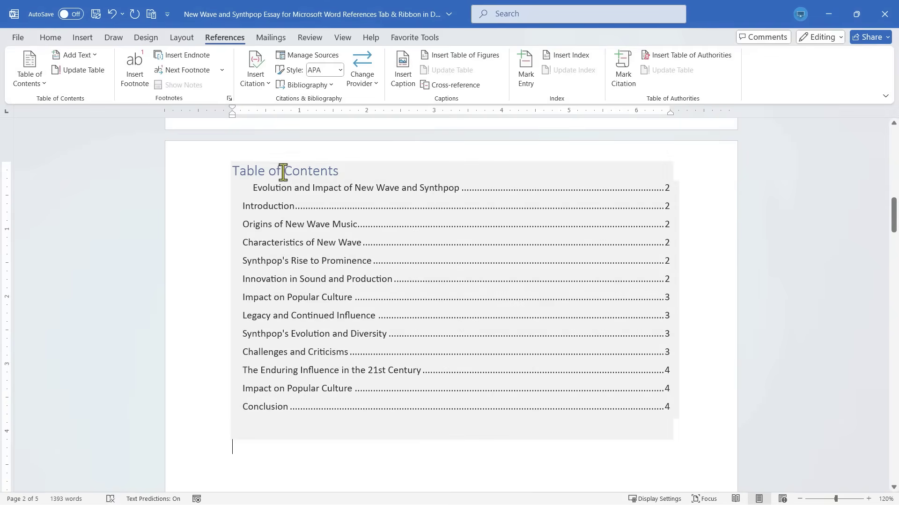
click(233, 172)
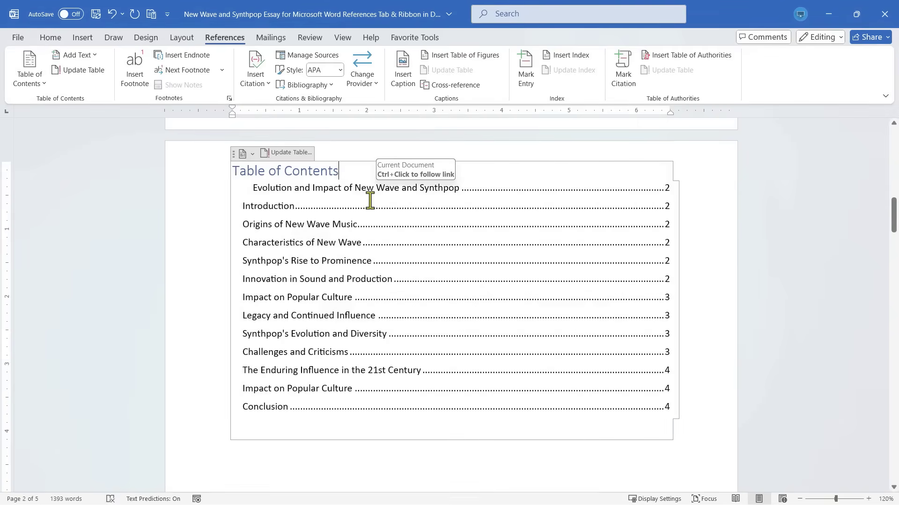
scroll(469, 222, down, 5)
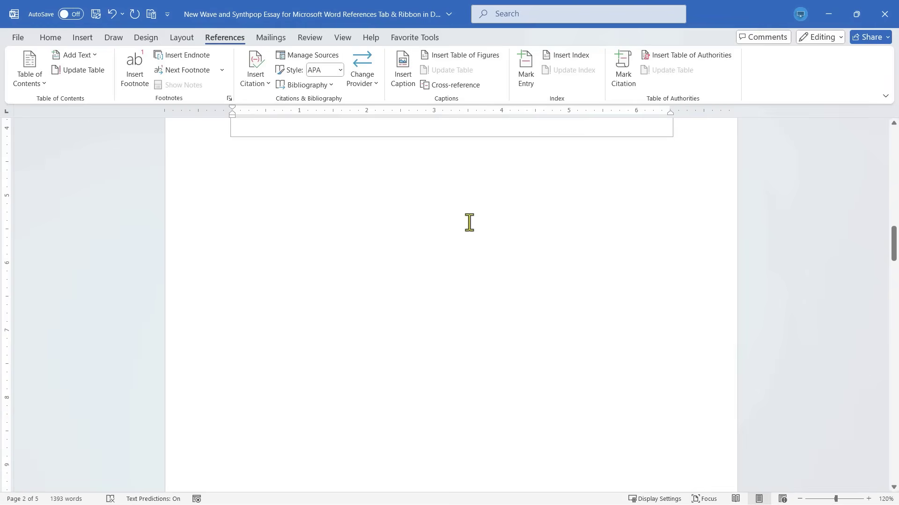
- Select a block of the repeated 21st-century paragraphs to duplicate
scroll(458, 222, down, 7)
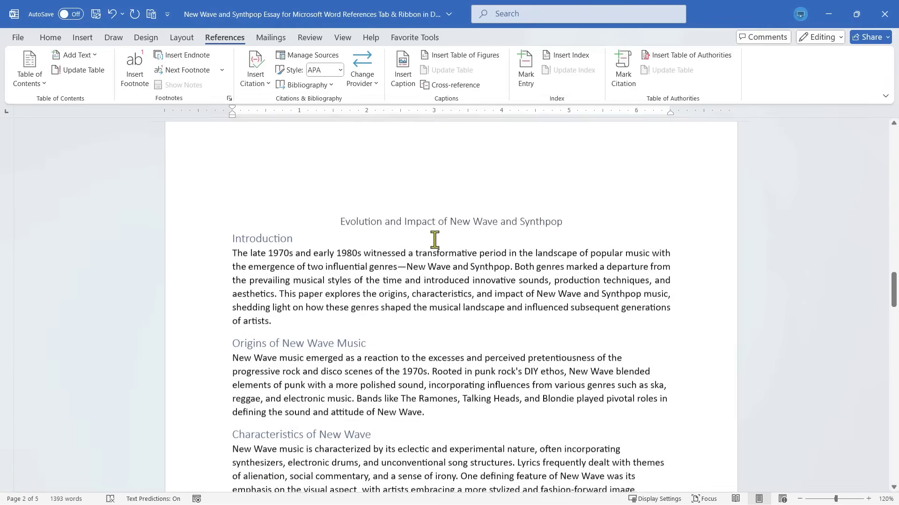
scroll(401, 231, up, 10)
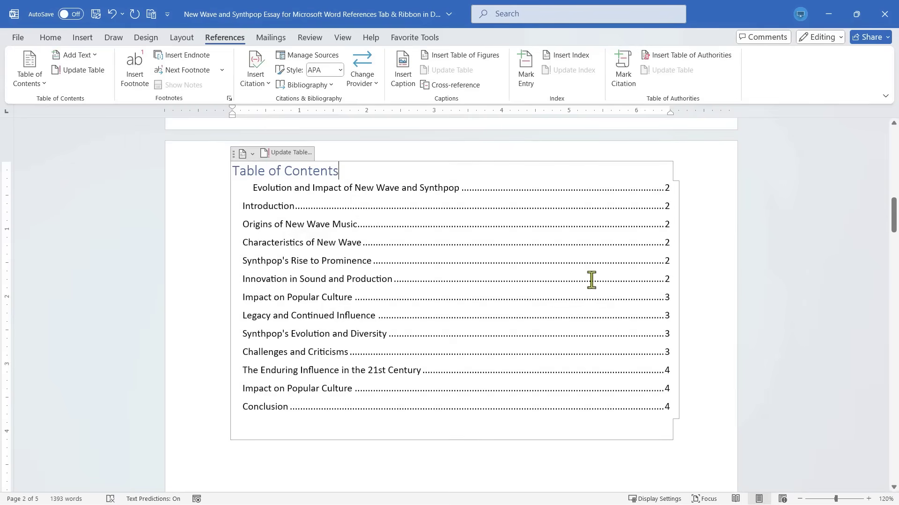
scroll(732, 276, down, 10)
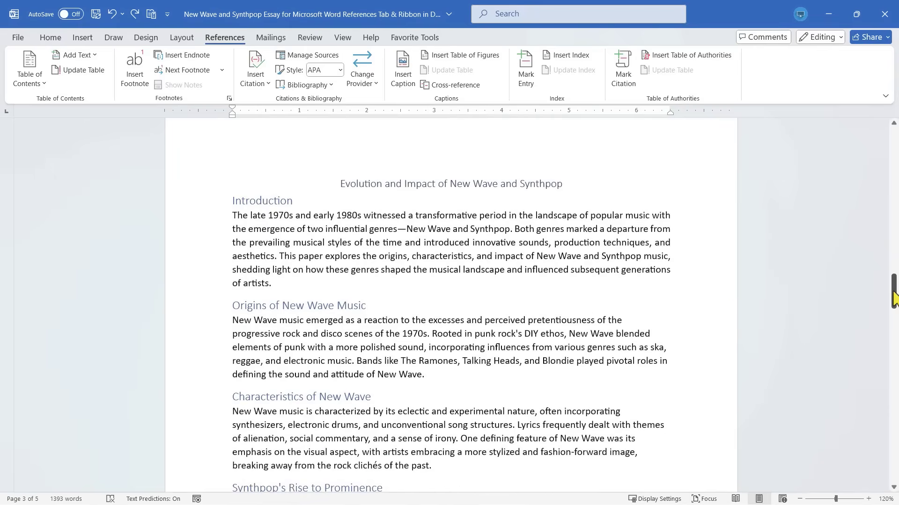
drag(892, 290, 893, 461)
drag(518, 299, 231, 79)
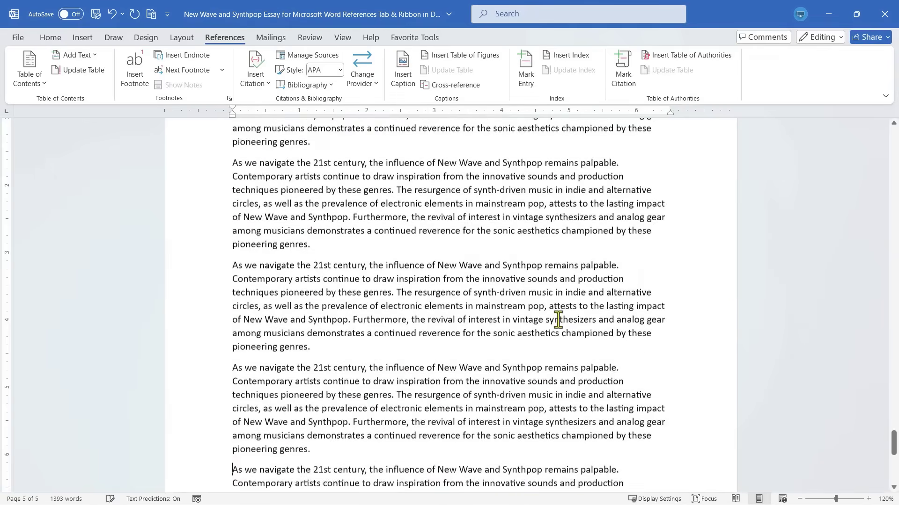
- Paste the copied paragraphs three times before the Conclusion, reaching 10 pages
key(ctrl+v)
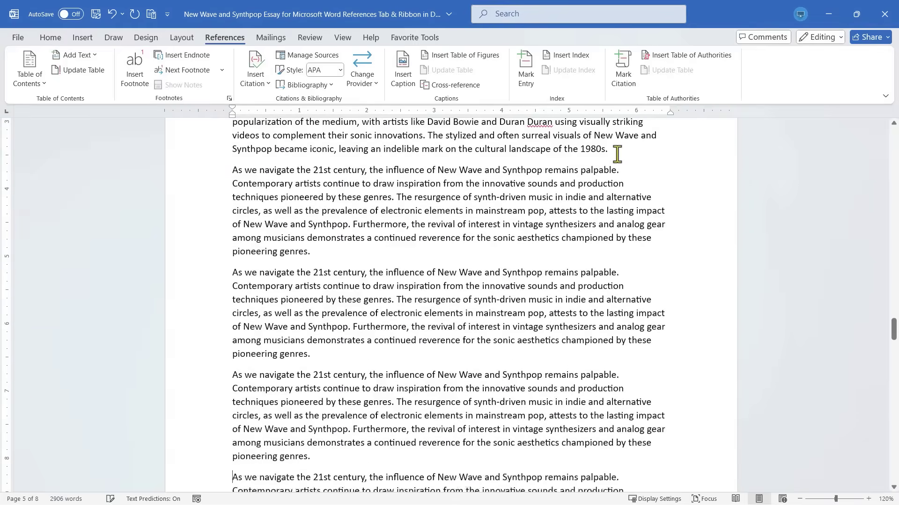
scroll(475, 295, down, 5)
key(ctrl+v)
scroll(387, 349, down, 1)
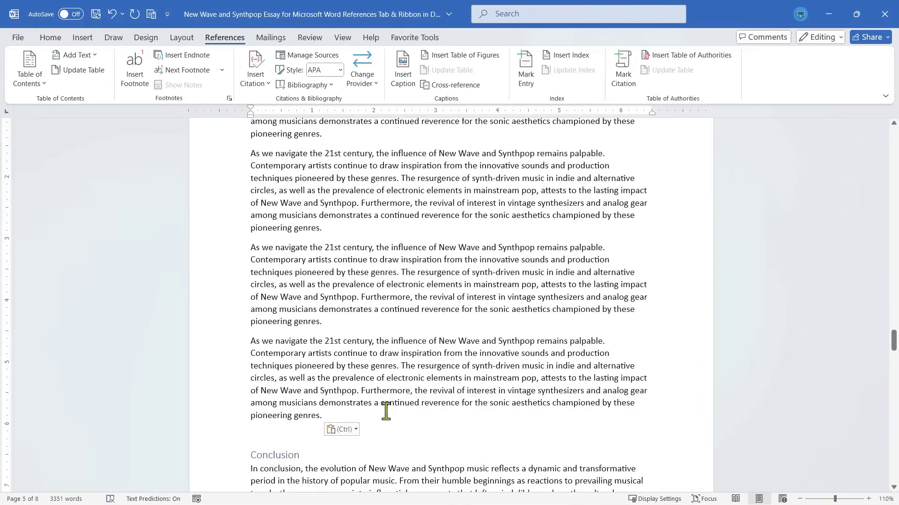
scroll(362, 438, down, 1)
ctrl+scroll(305, 372, up, 2)
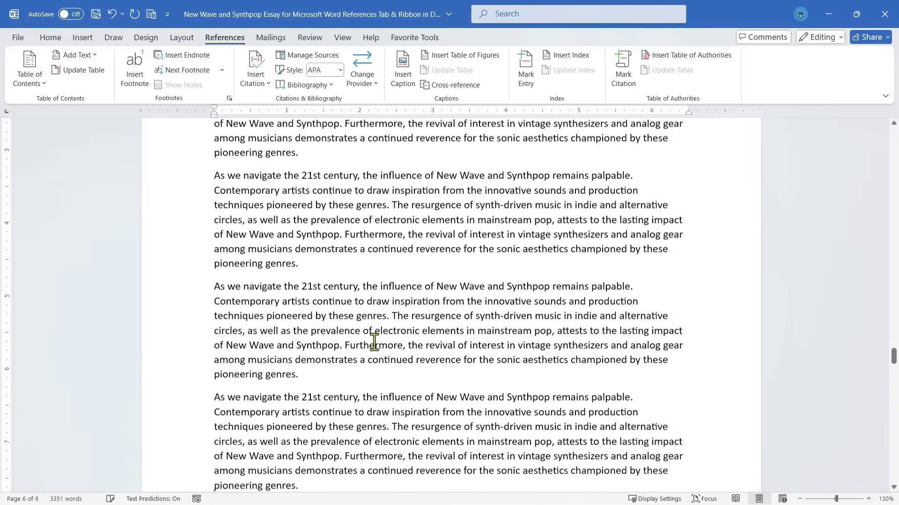
key(ctrl+v)
drag(893, 362, 885, 127)
scroll(602, 287, down, 8)
scroll(581, 319, up, 5)
scroll(579, 317, down, 1)
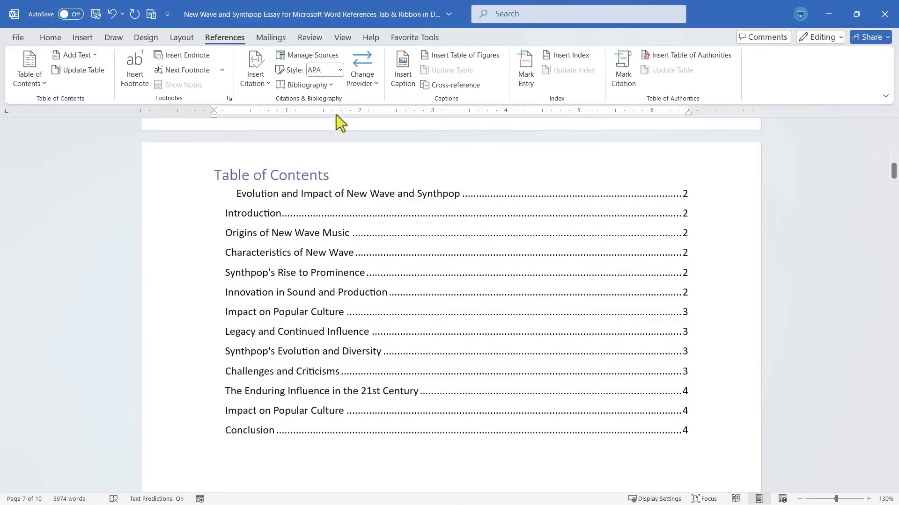
- Update only the table of contents page numbers, twice, so Conclusion shows page 6
click(80, 71)
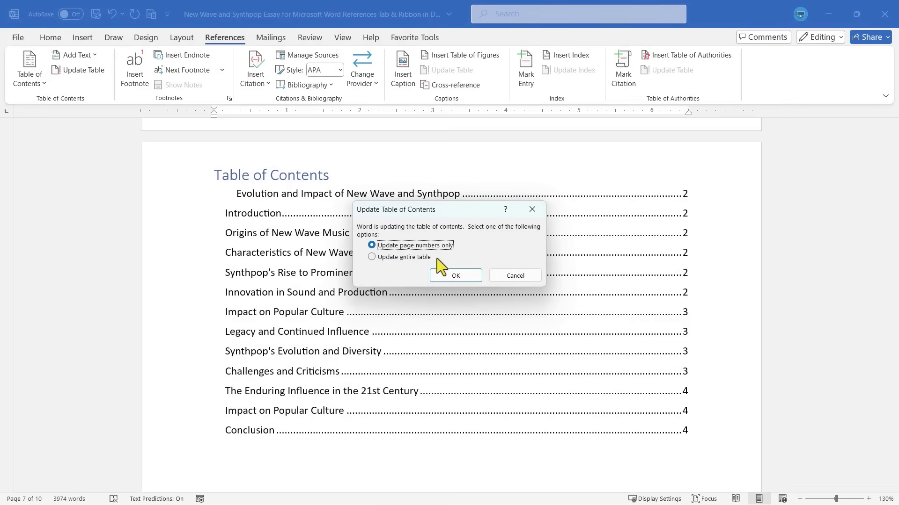
click(454, 274)
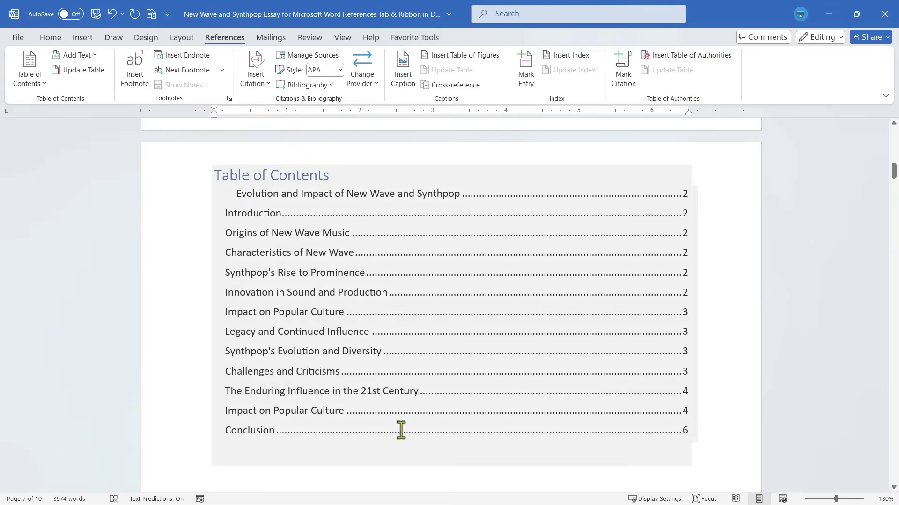
click(703, 440)
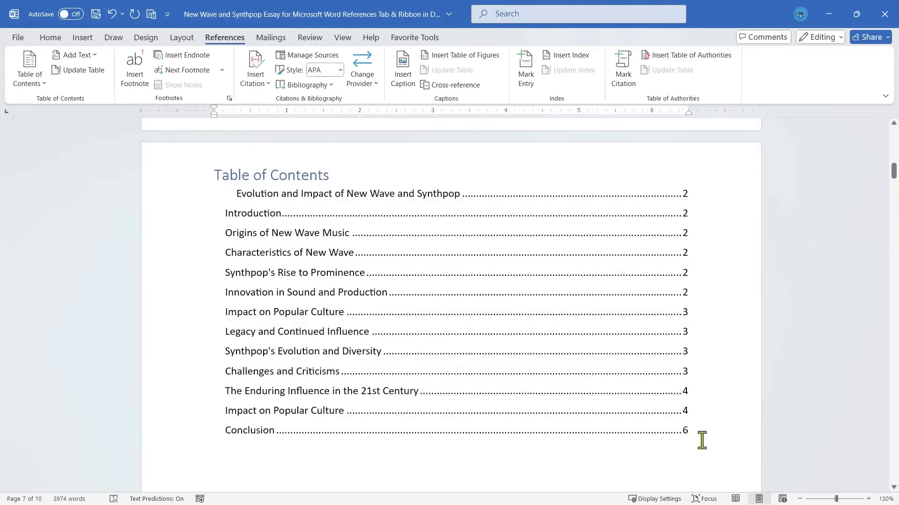
click(702, 440)
click(341, 190)
click(265, 156)
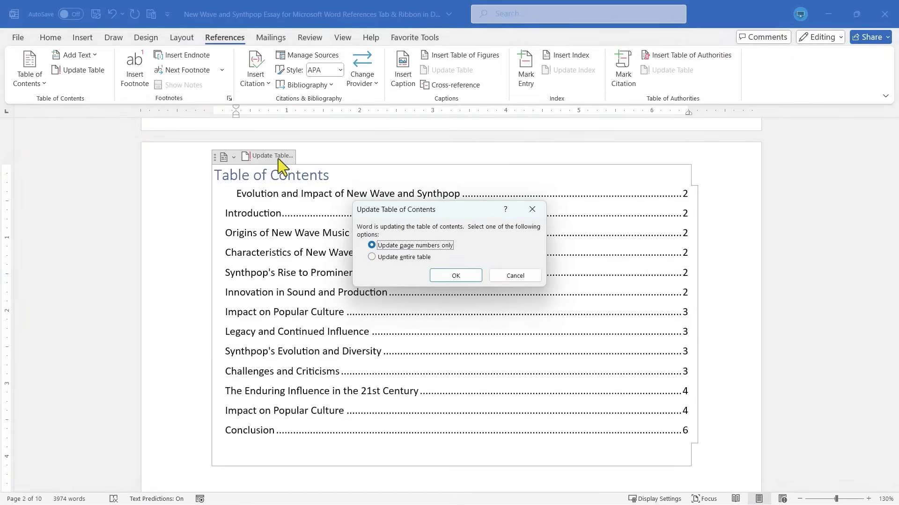
click(457, 275)
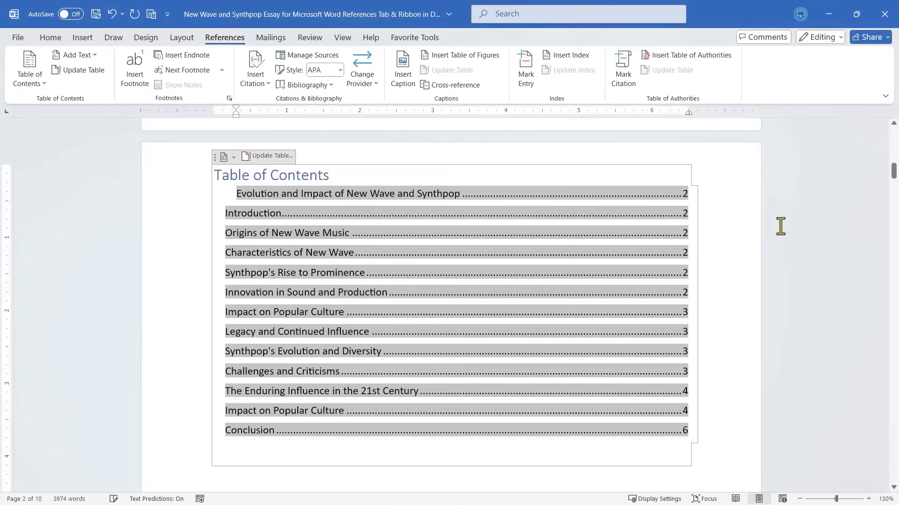
click(371, 170)
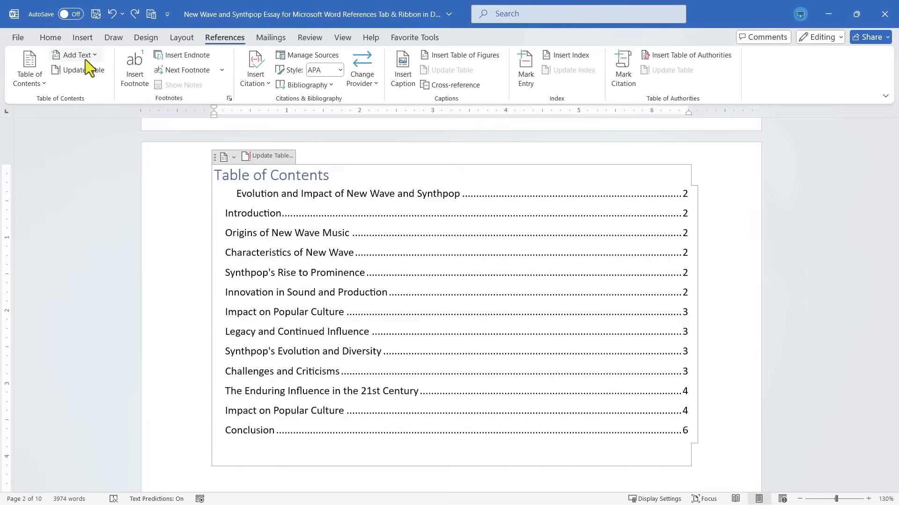
- Add a repeated 21st-century paragraph on page 6 to the contents at Level 1
scroll(669, 374, down, 12)
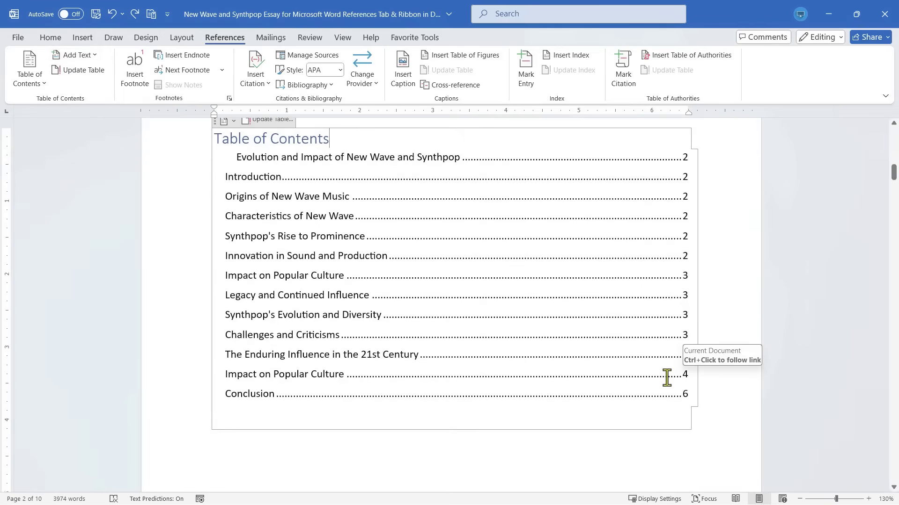
scroll(663, 392, down, 15)
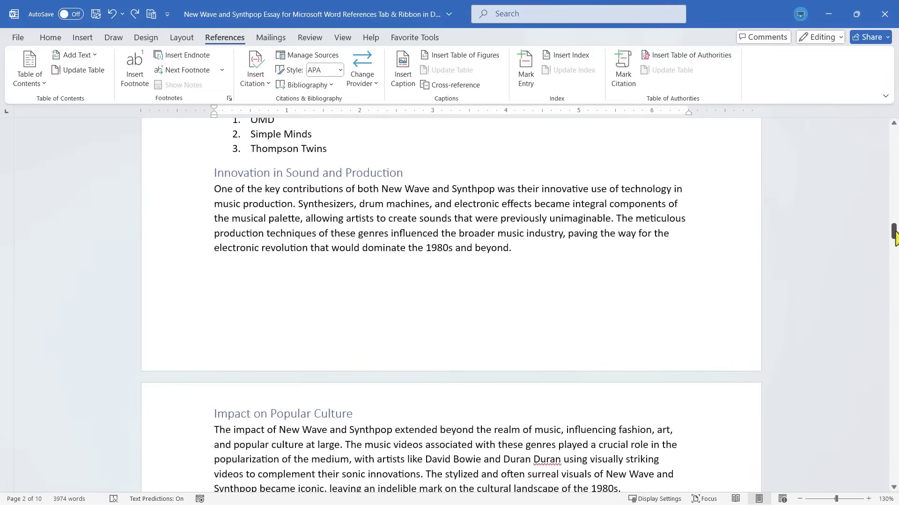
drag(893, 234, 890, 335)
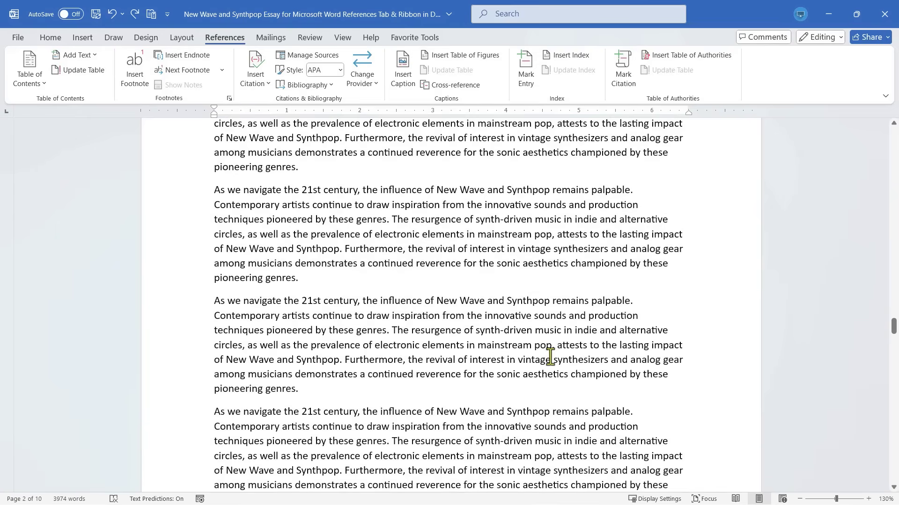
drag(300, 392, 206, 304)
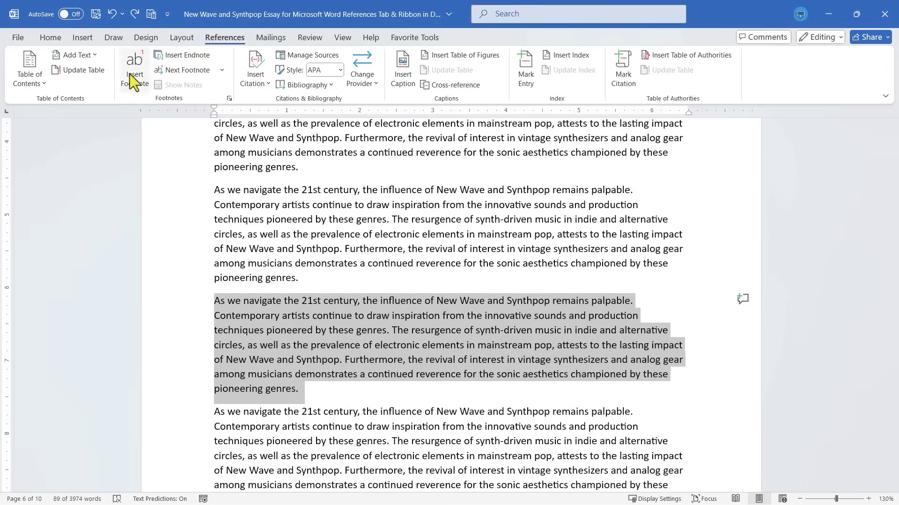
click(82, 55)
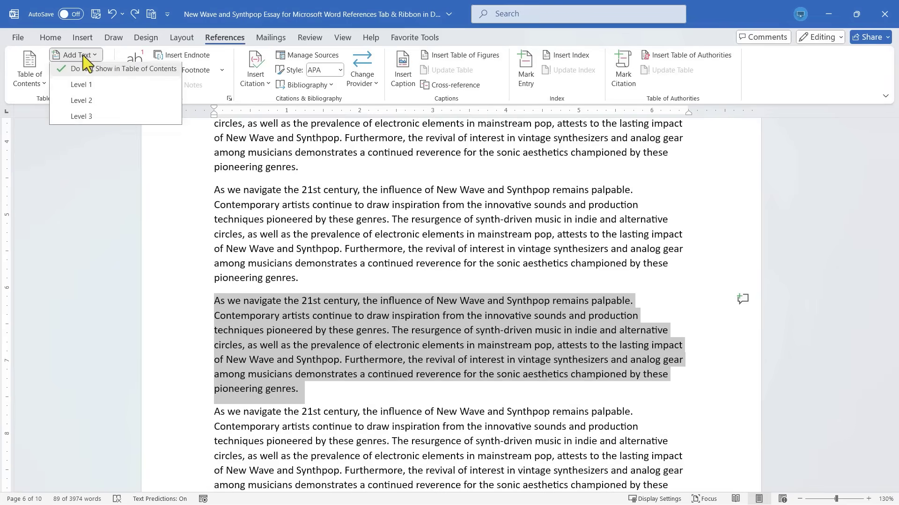
click(81, 87)
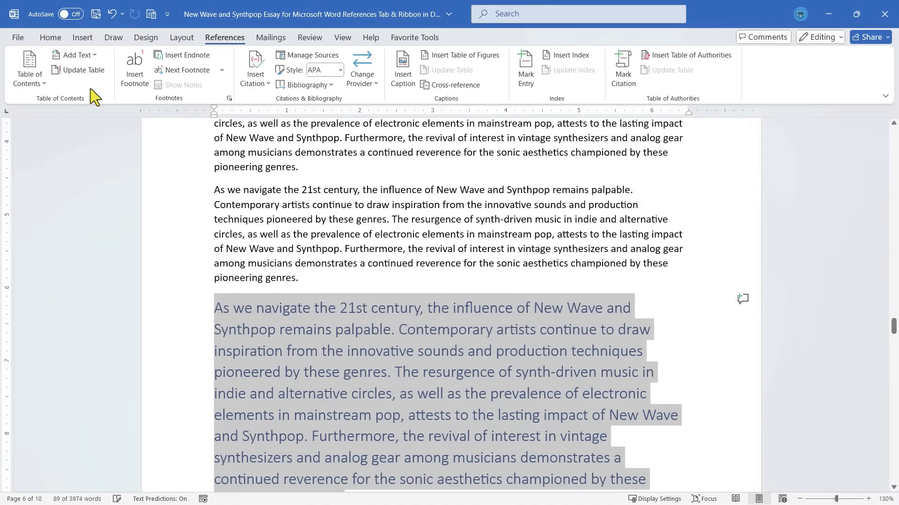
click(427, 282)
drag(893, 325, 849, 175)
- Update the entire table of contents rather than just page numbers
click(319, 182)
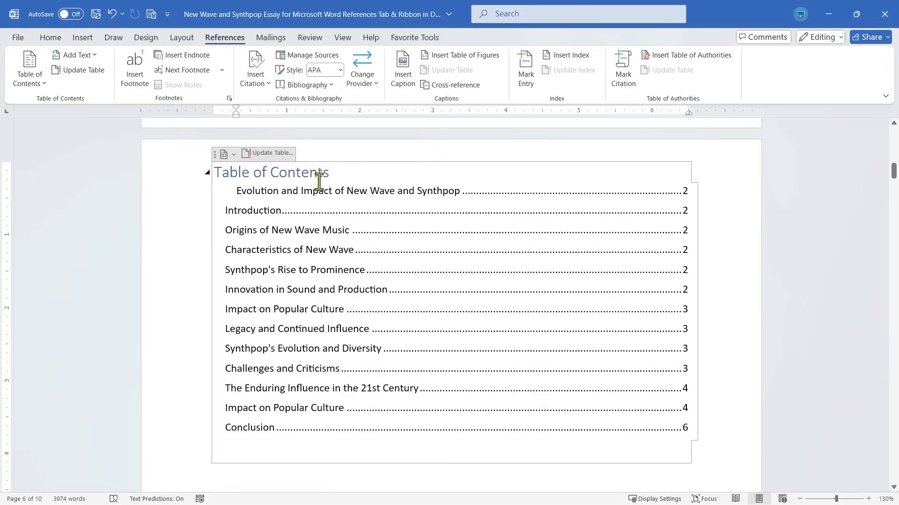
click(274, 155)
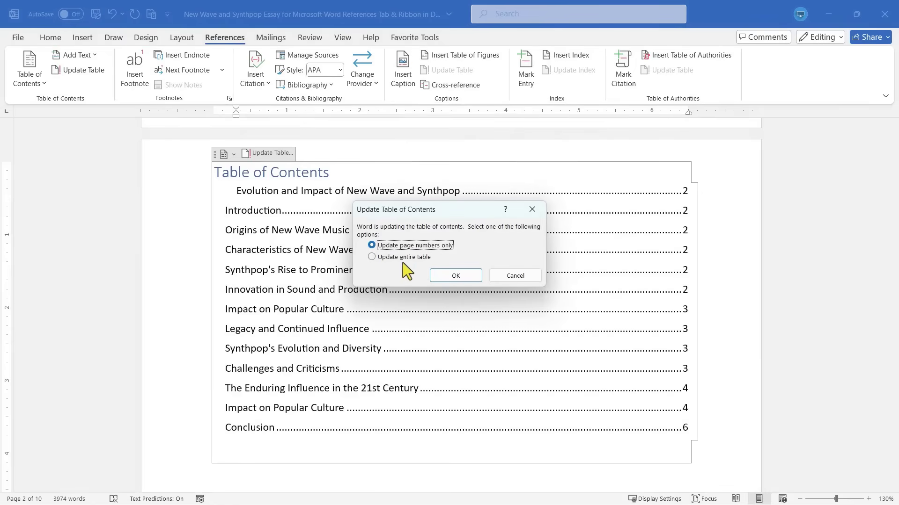
click(372, 257)
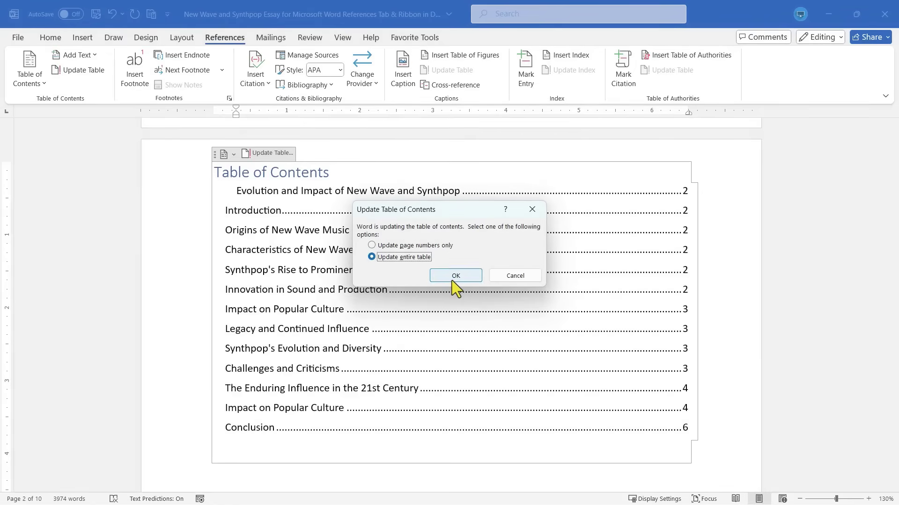
click(451, 280)
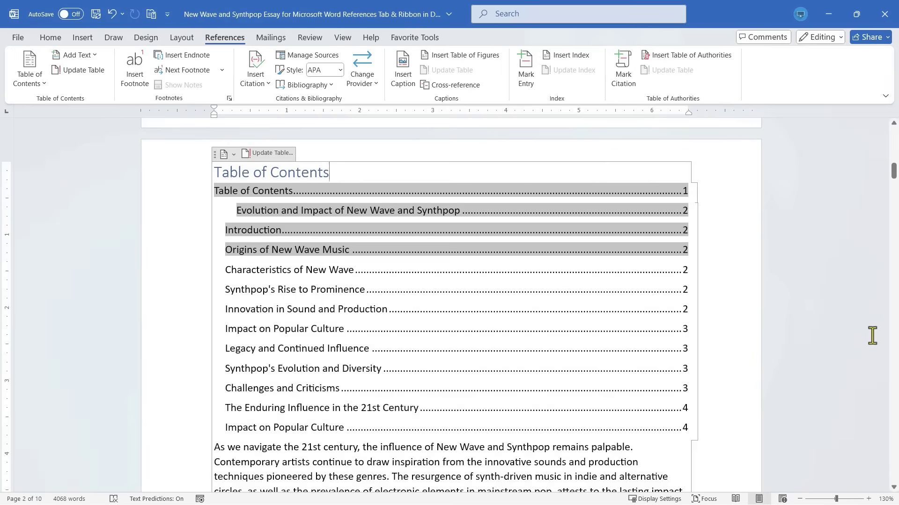
- Inspect the new page 5 contents entry for the long 21st-century paragraph
scroll(870, 336, down, 3)
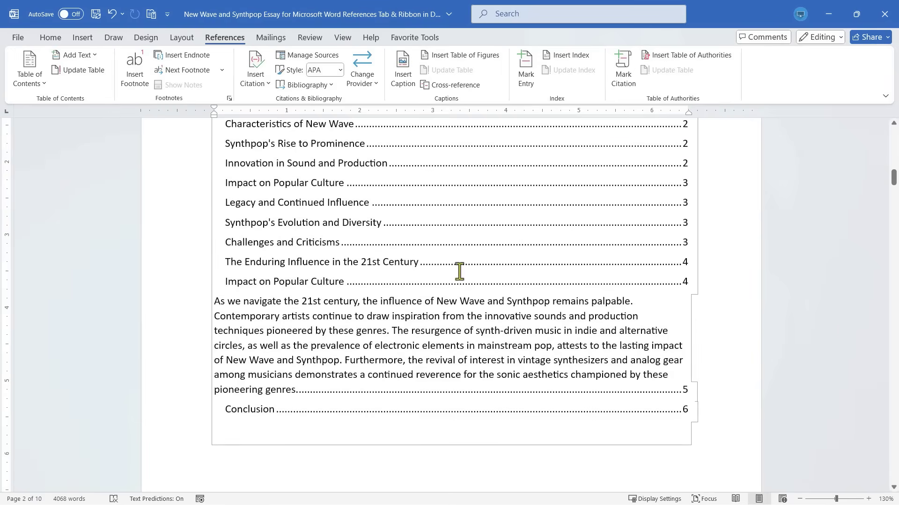
scroll(354, 285, up, 2)
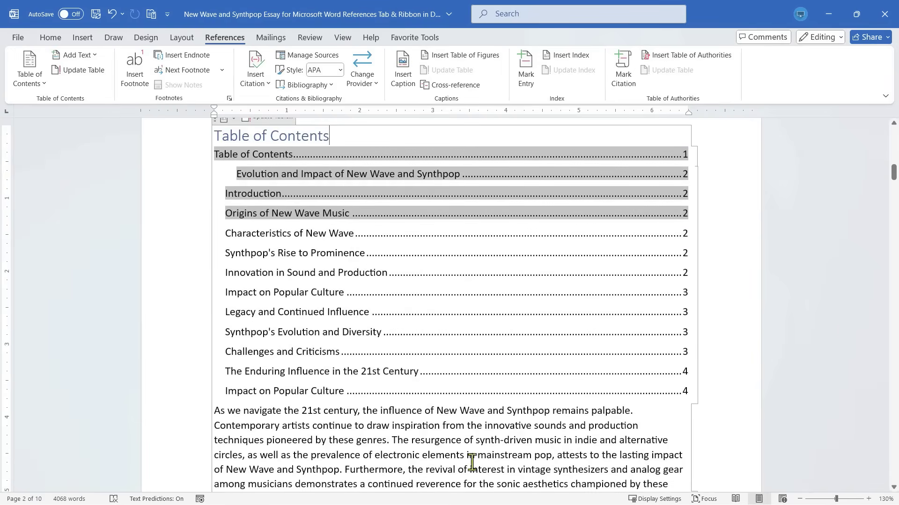
scroll(522, 445, down, 2)
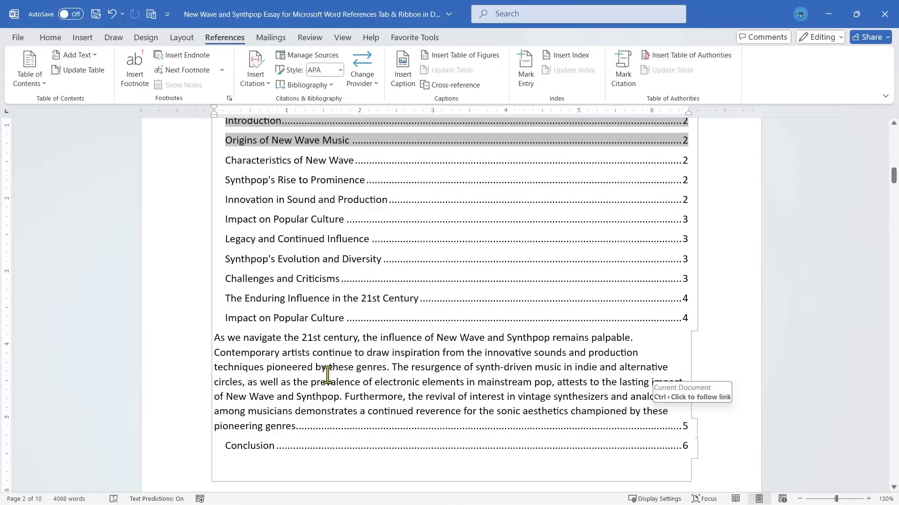
double_click(210, 341)
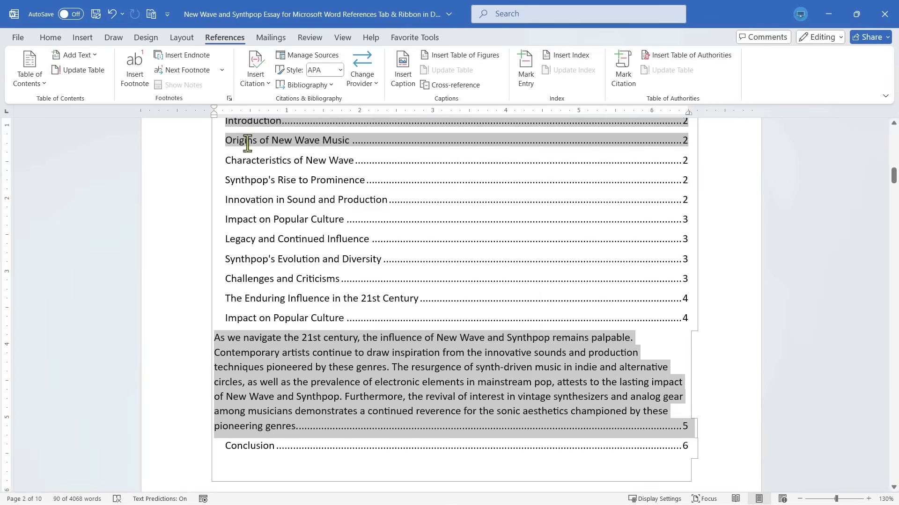
scroll(573, 179, up, 3)
scroll(573, 229, down, 2)
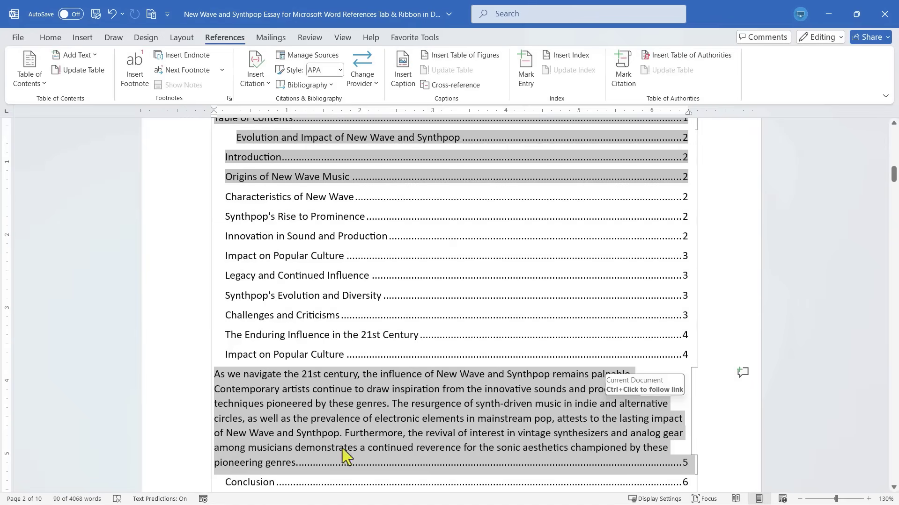
click(690, 185)
scroll(345, 223, up, 3)
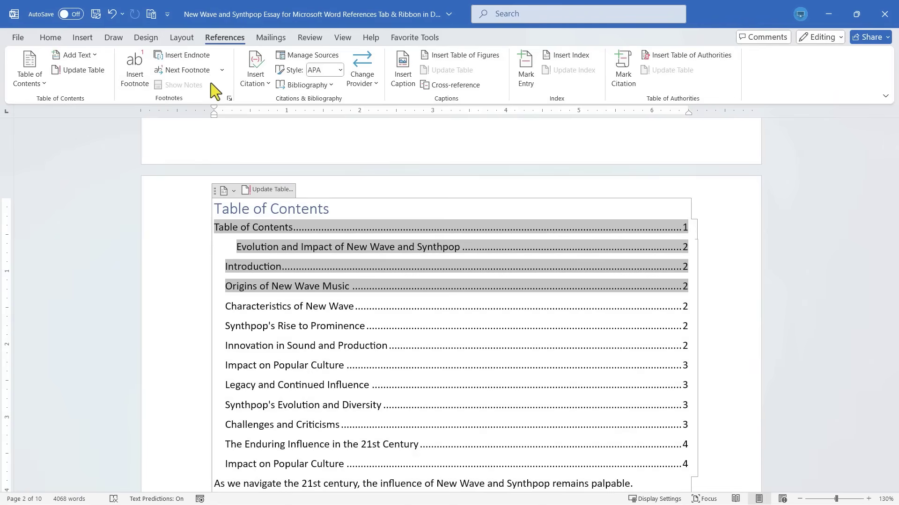
- Add a footnote after 'past.' reading 'See synthpopreviews.blogspot.com to learn more'
drag(894, 178, 892, 230)
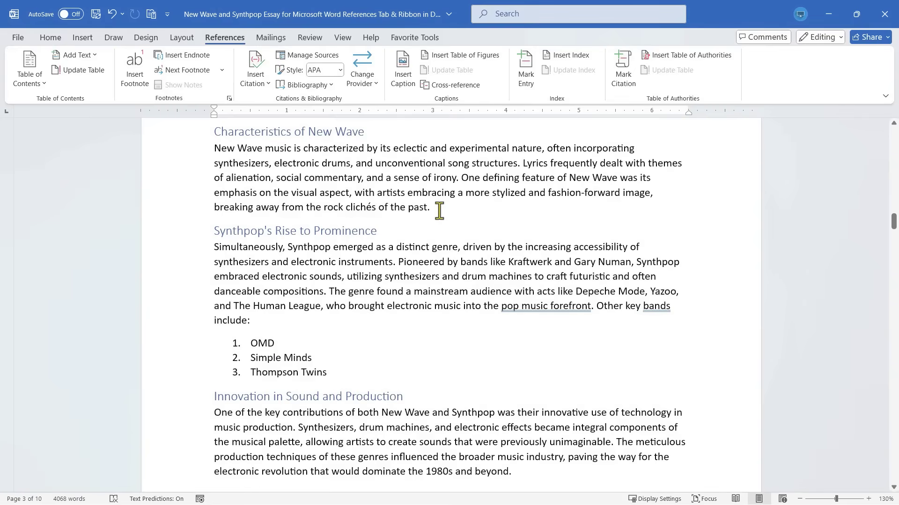
click(439, 211)
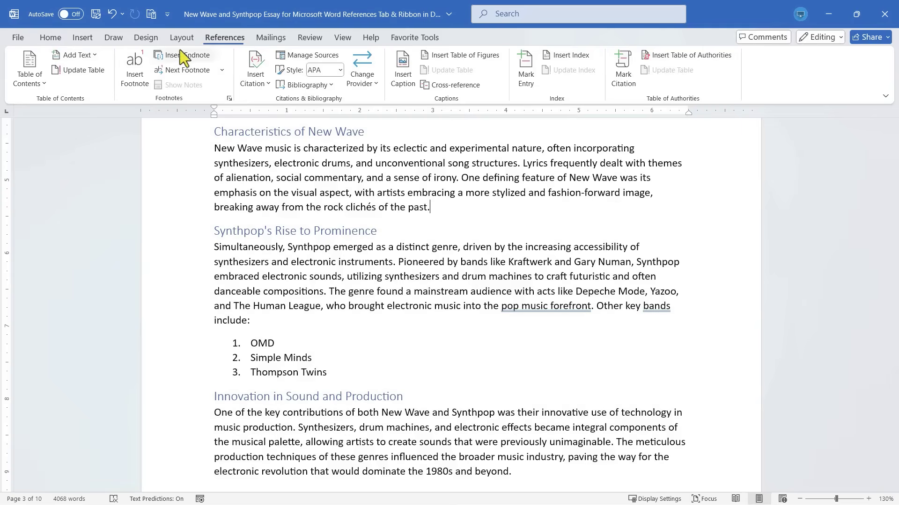
click(133, 82)
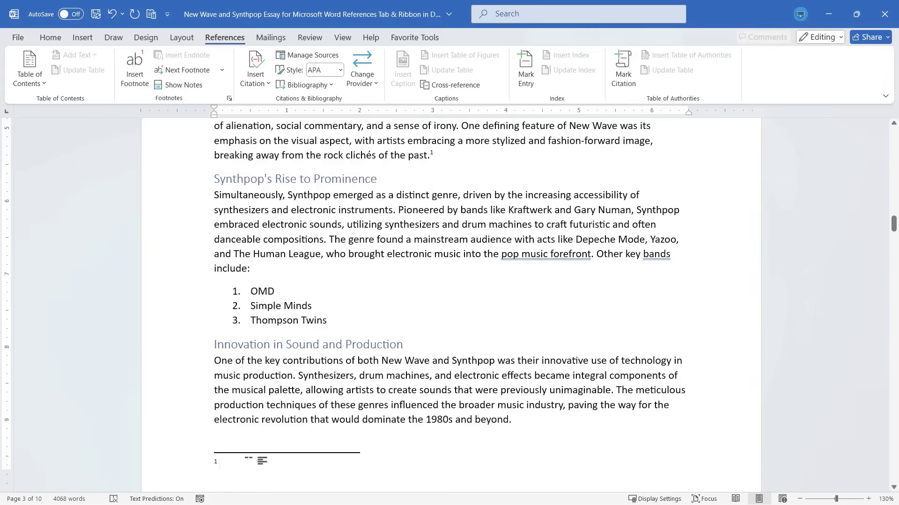
text(See synthpopreviews.blogspot.com to learn more)
scroll(415, 206, down, 5)
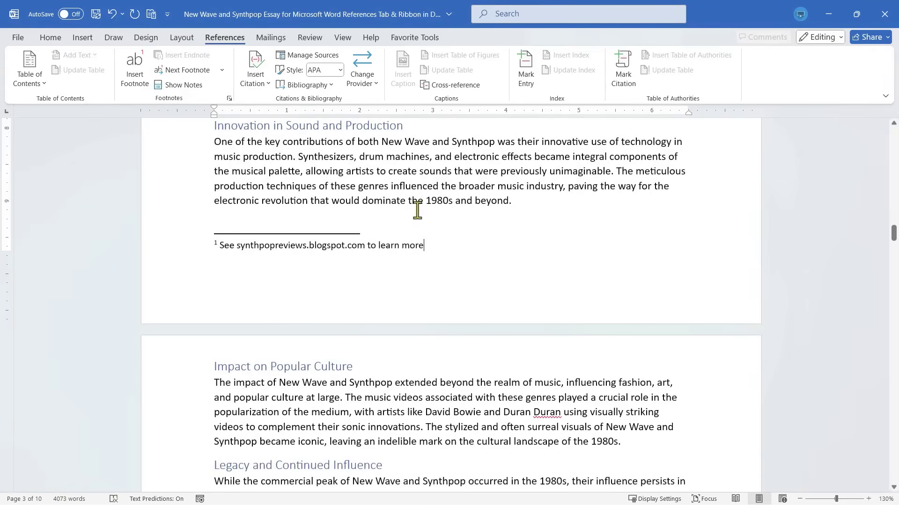
scroll(462, 219, up, 1)
- Insert an endnote after 'beyond.' with the synthpop versus electronic music text
scroll(461, 219, up, 2)
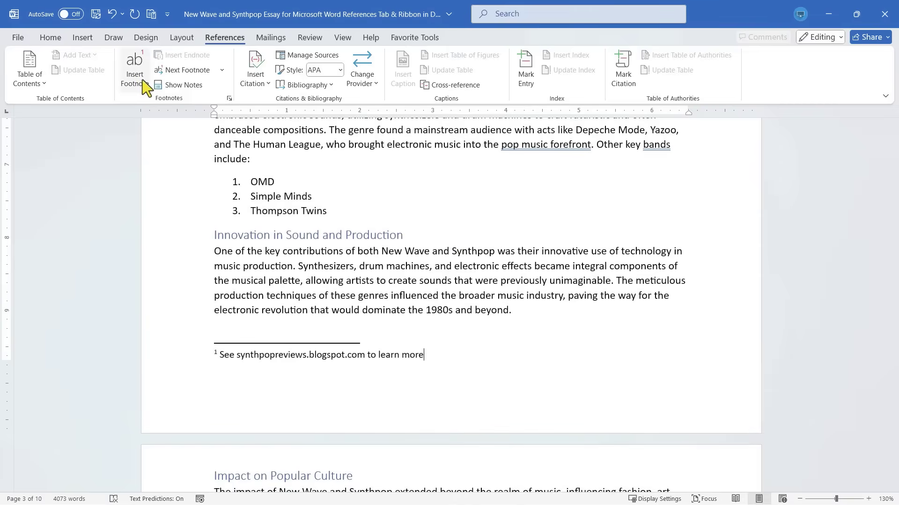
click(523, 308)
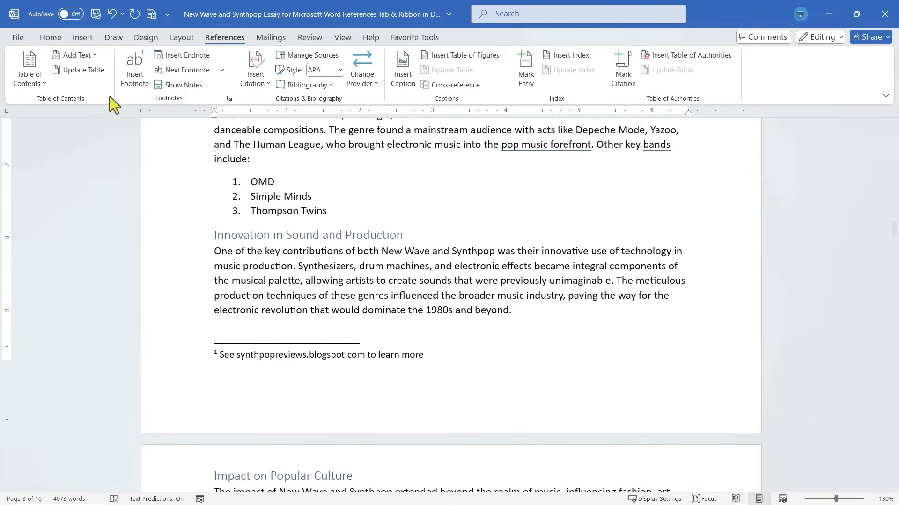
click(182, 55)
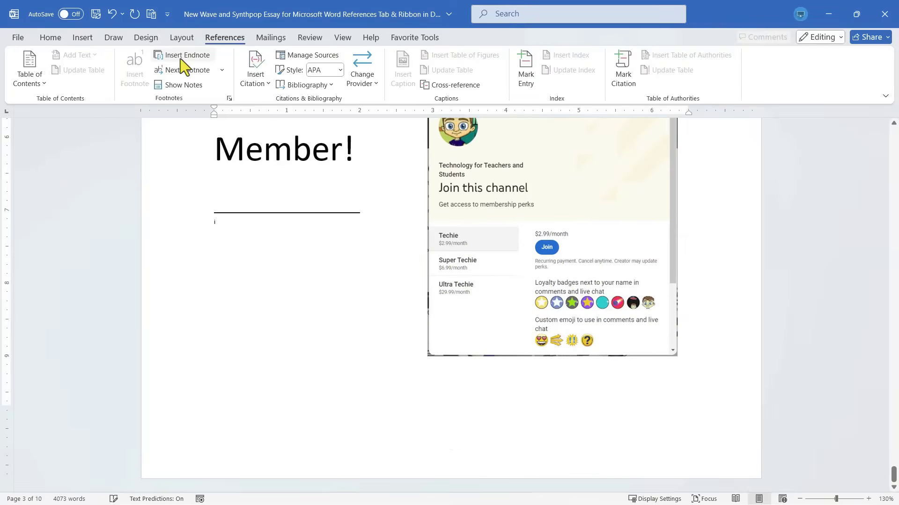
key(ctrl+v)
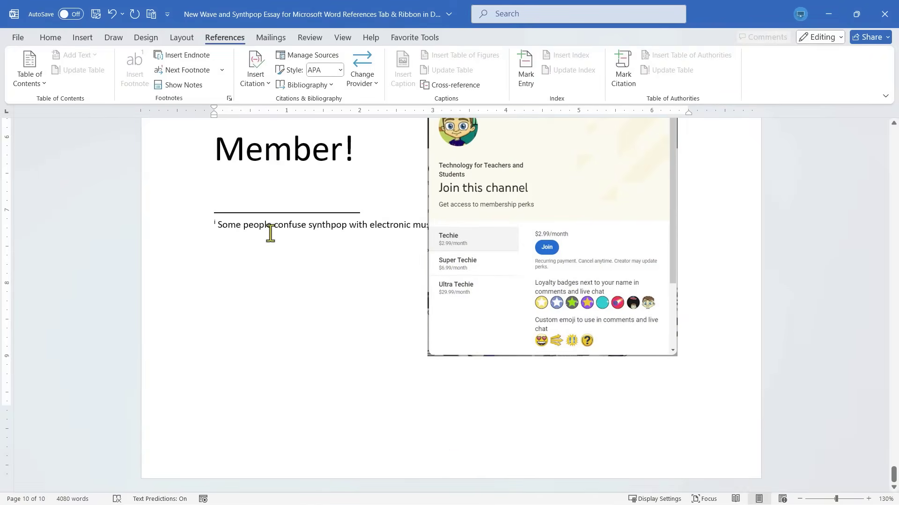
- Nudge the membership screenshot slightly right and return to the page 3 text
drag(507, 202, 532, 206)
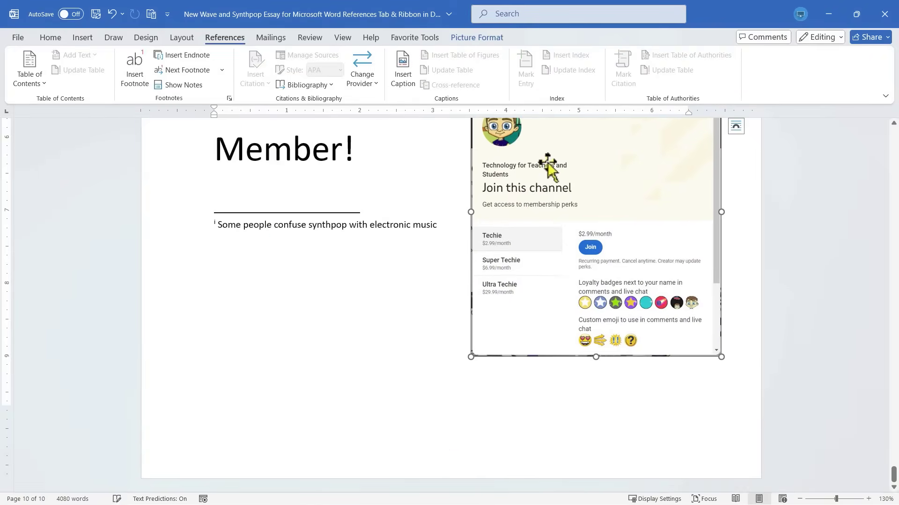
click(405, 241)
drag(893, 474, 878, 222)
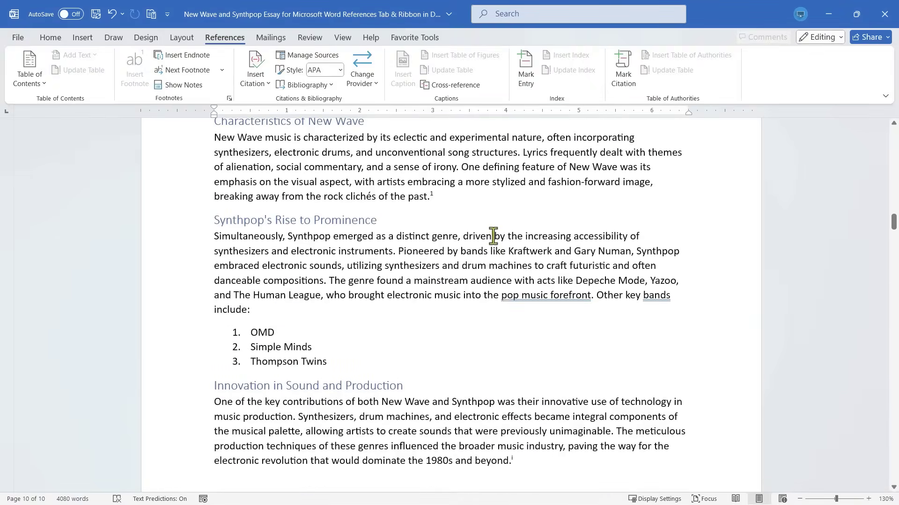
click(440, 198)
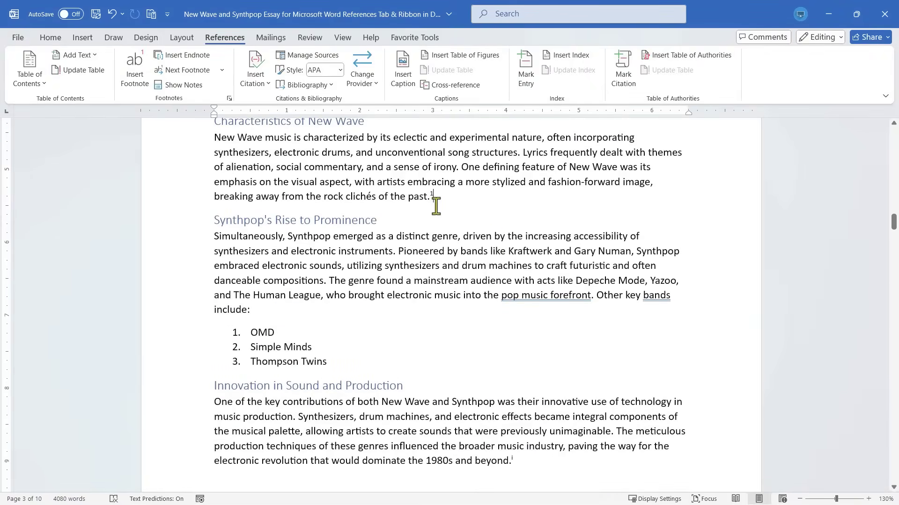
scroll(485, 281, down, 4)
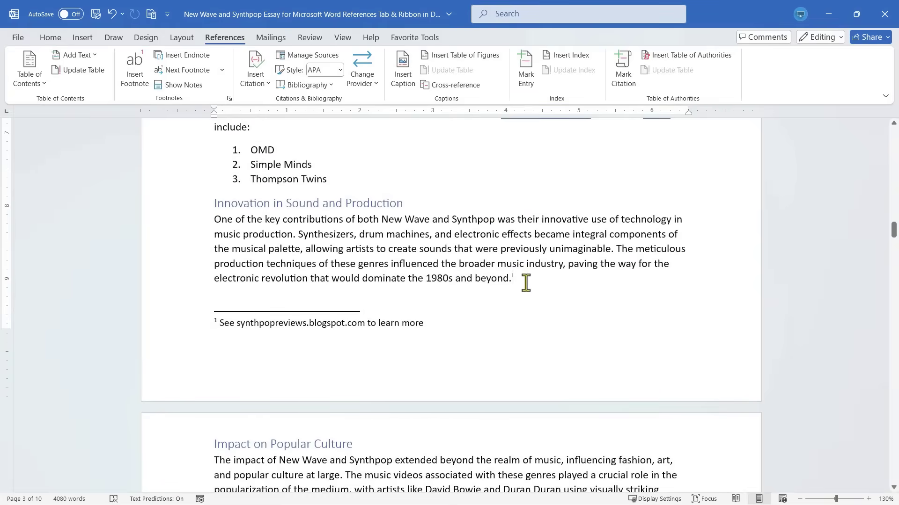
- Undo the last action and step through next and previous footnotes and endnotes
key(ctrl+z)
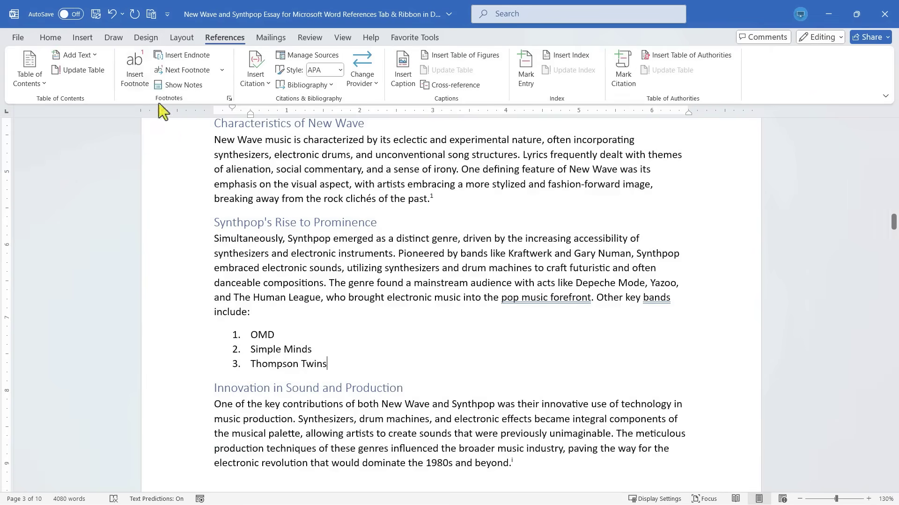
click(187, 70)
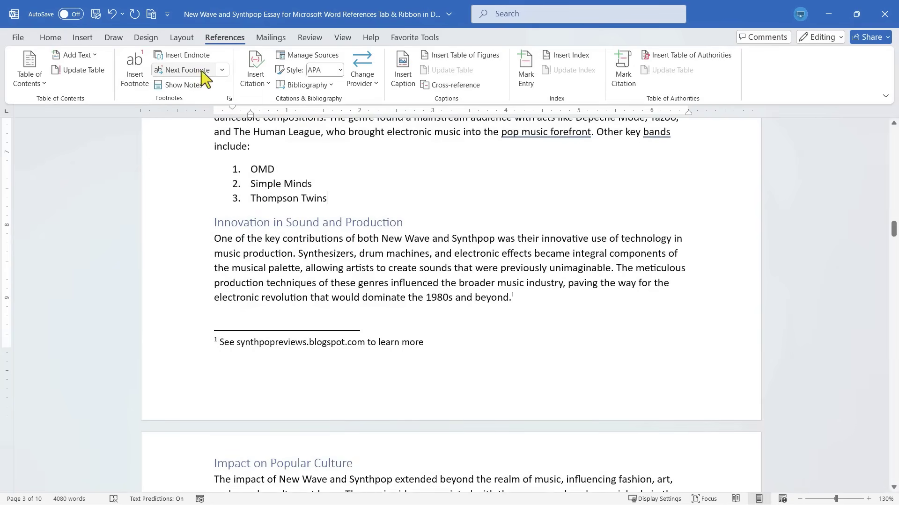
click(222, 70)
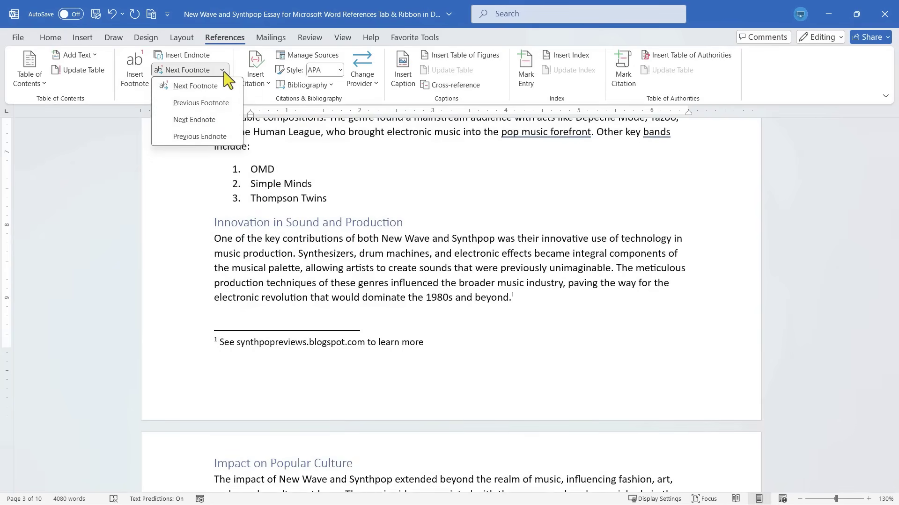
click(225, 103)
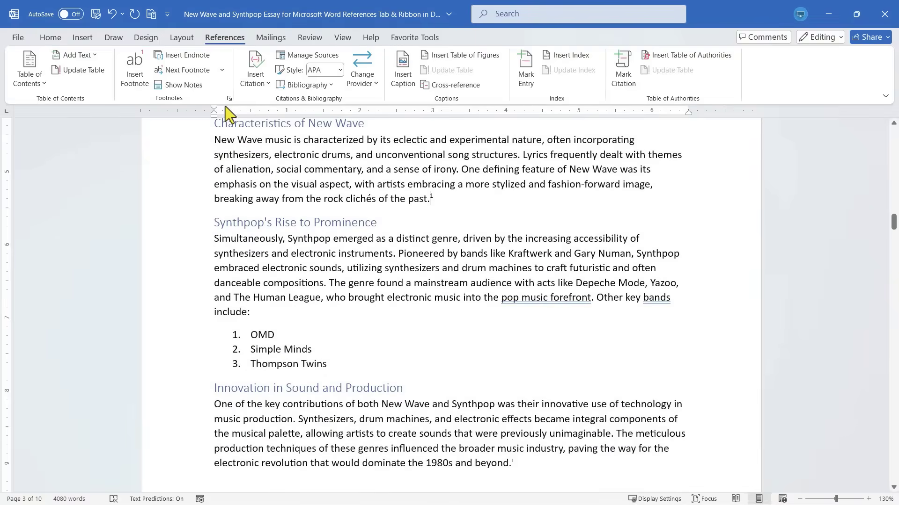
click(222, 70)
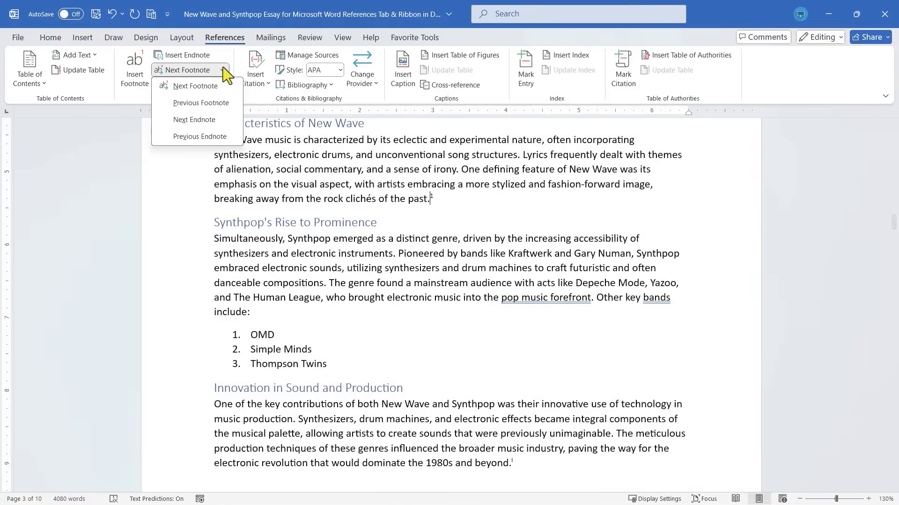
click(216, 120)
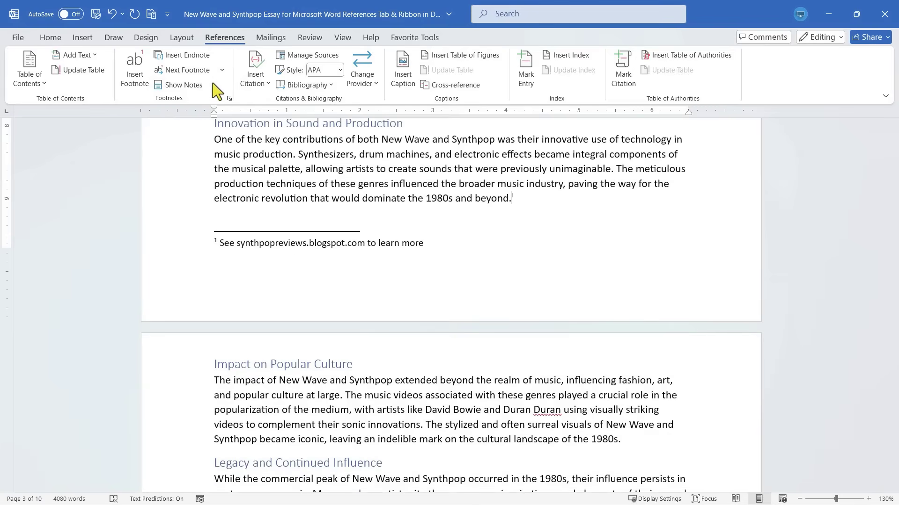
click(222, 70)
click(192, 137)
- Show Notes and choose to view the endnote area
click(189, 87)
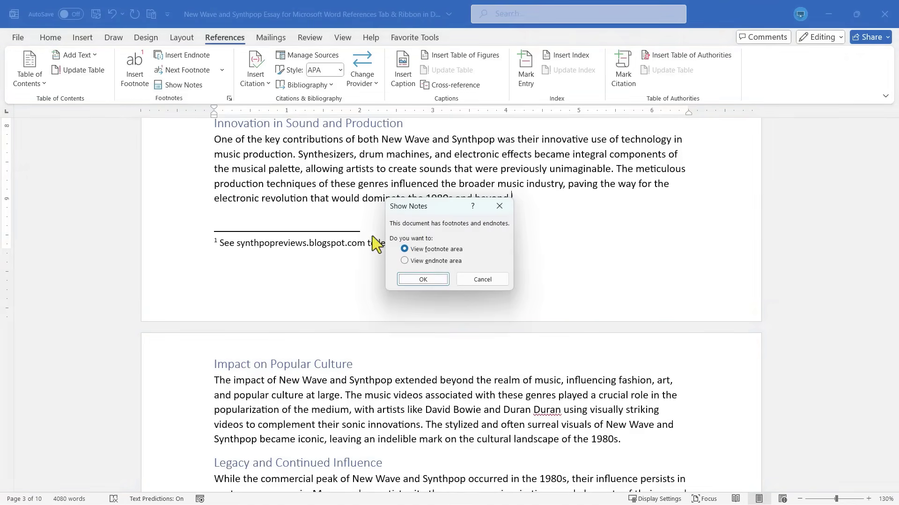
click(405, 260)
click(423, 279)
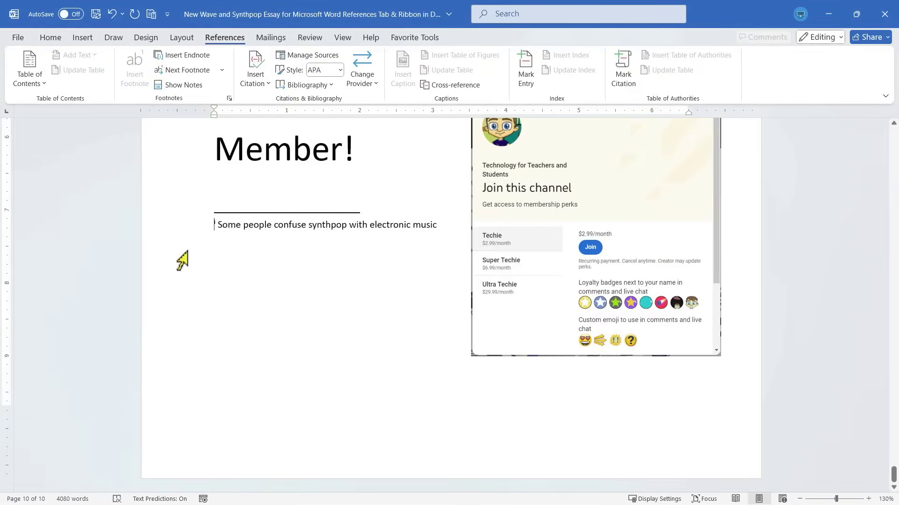
click(229, 100)
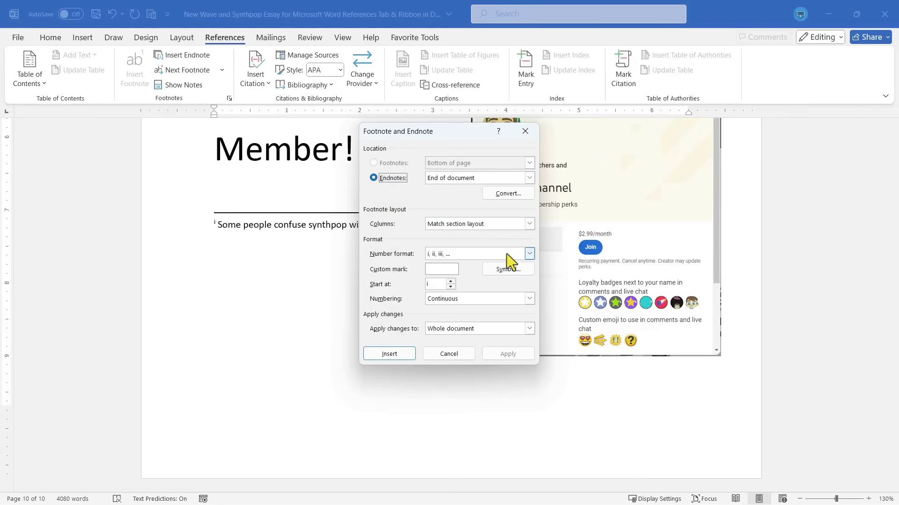
click(529, 254)
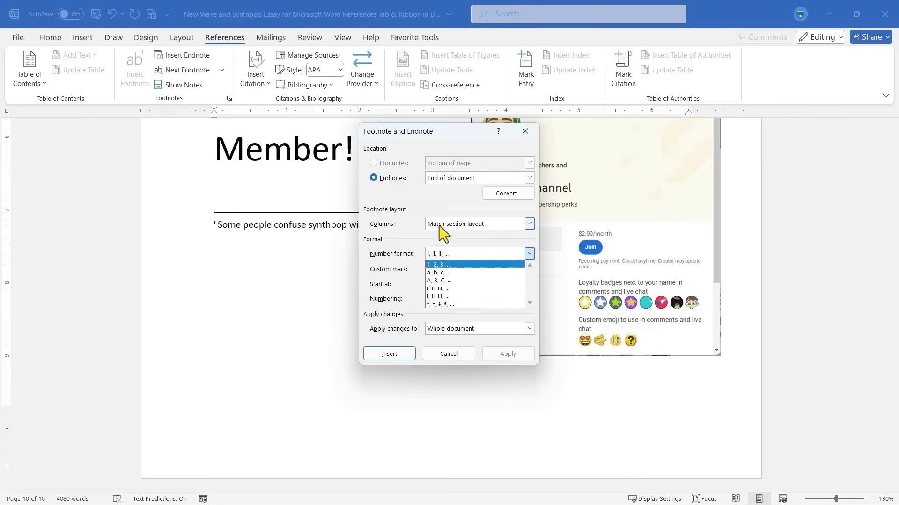
click(513, 226)
click(513, 227)
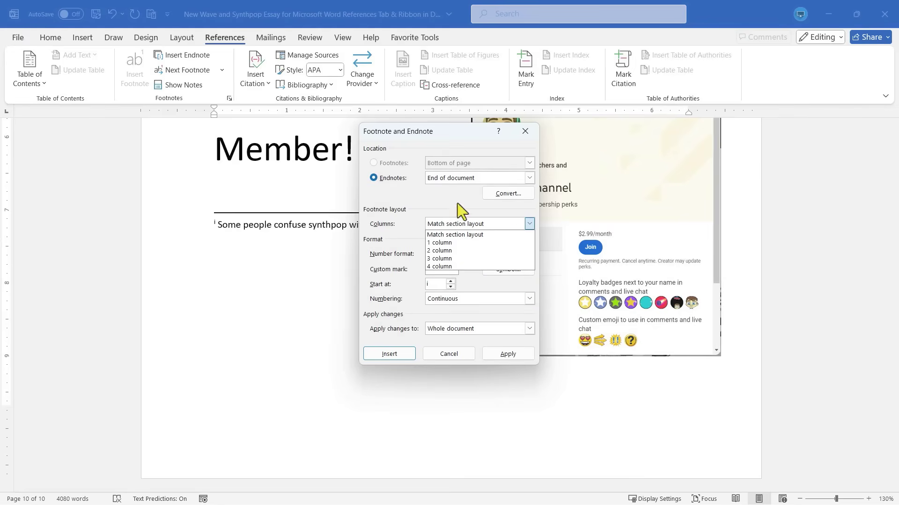
click(514, 298)
click(513, 298)
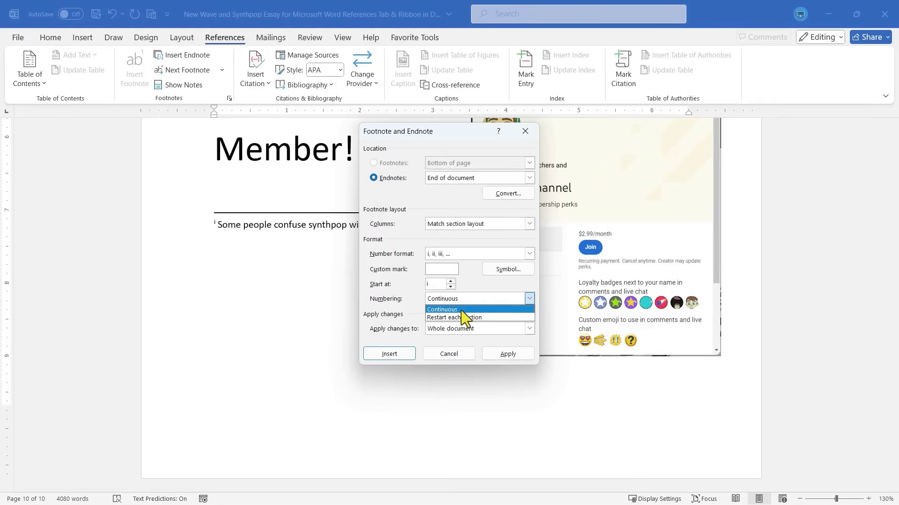
click(433, 191)
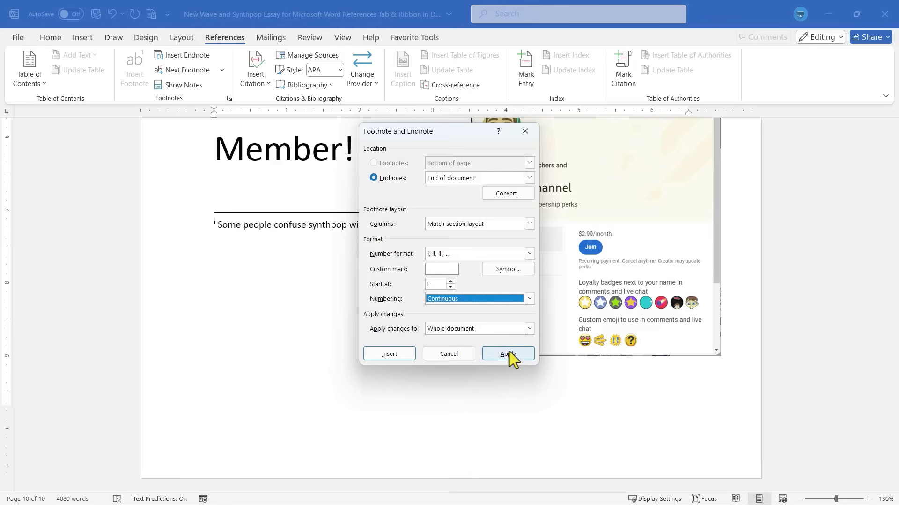
click(451, 359)
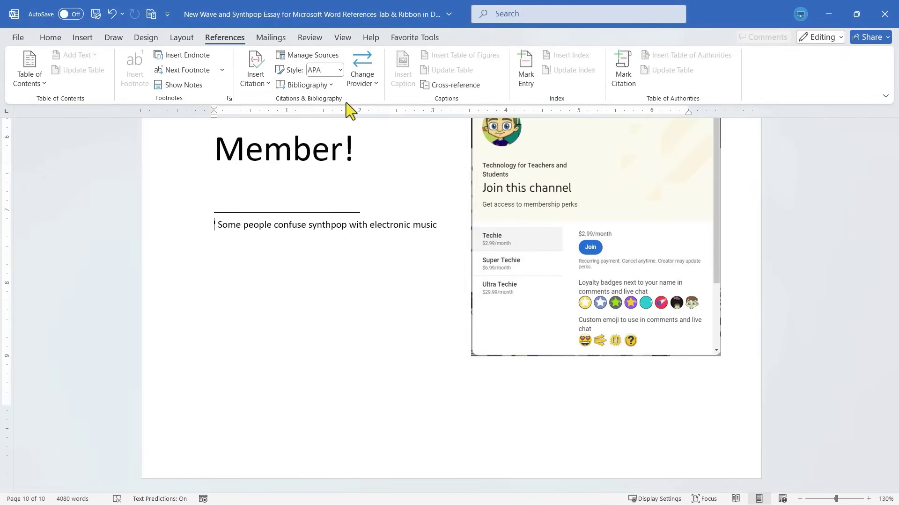
- Select 'synth-driven music' and start a new Web site source for a citation there
scroll(443, 266, up, 10)
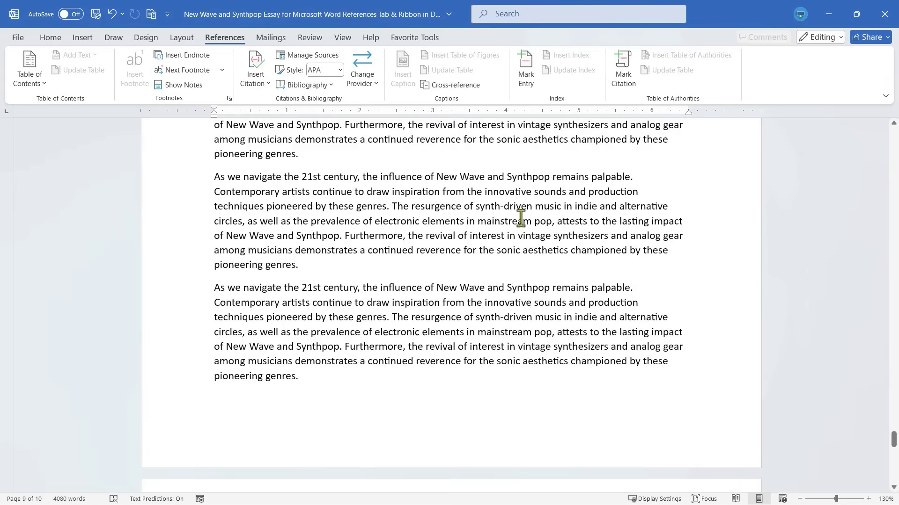
drag(537, 198, 486, 208)
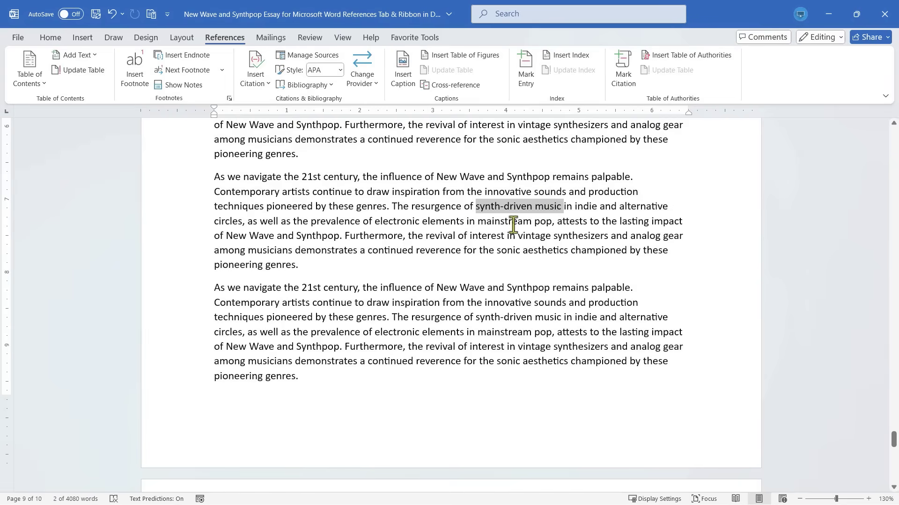
click(256, 83)
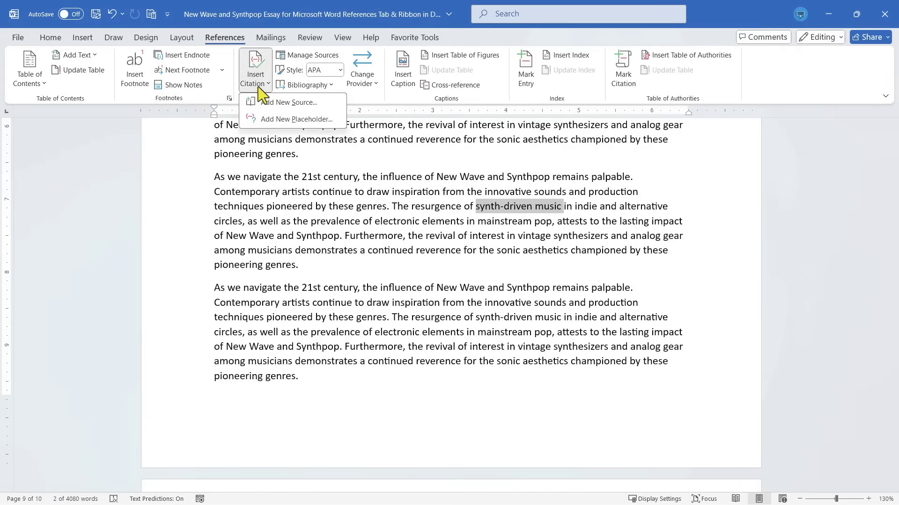
click(321, 120)
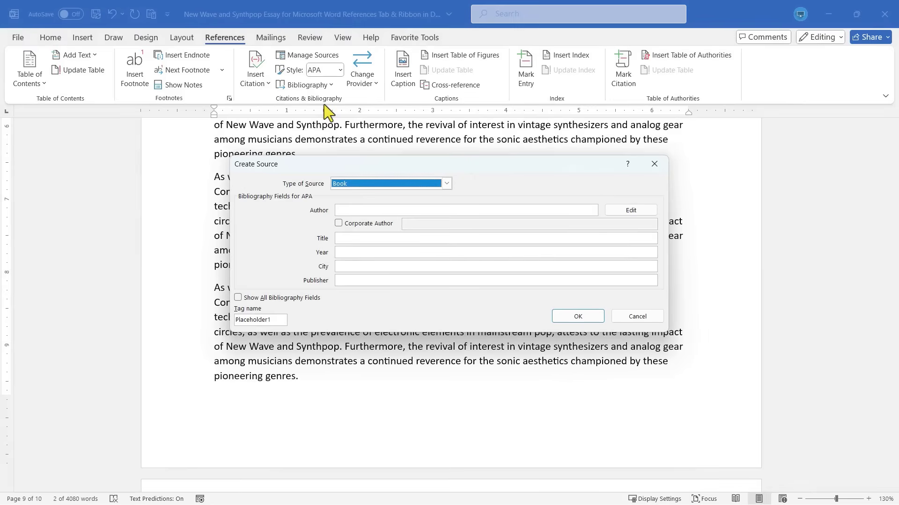
click(447, 184)
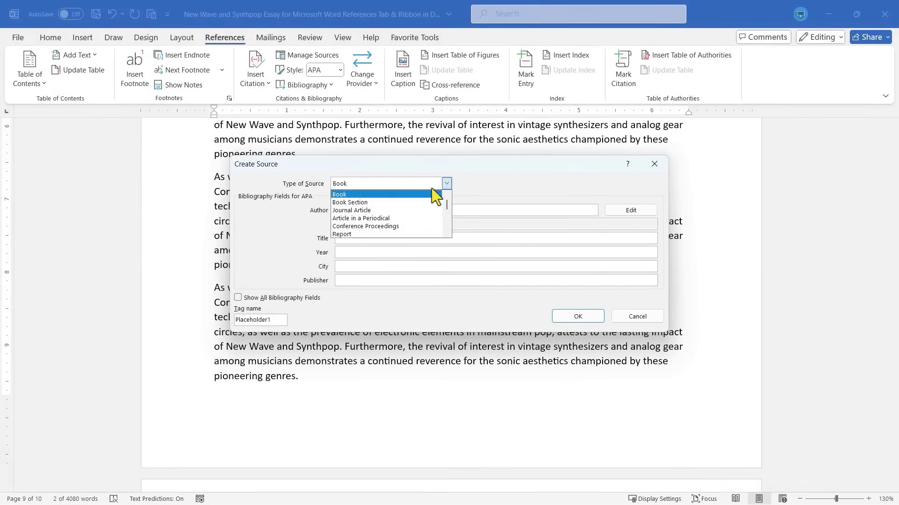
scroll(391, 220, down, 2)
click(391, 218)
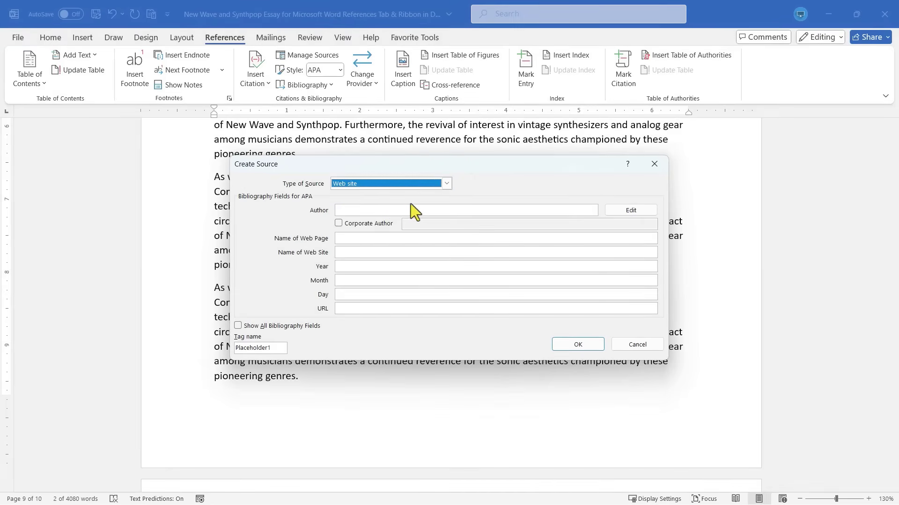
click(397, 210)
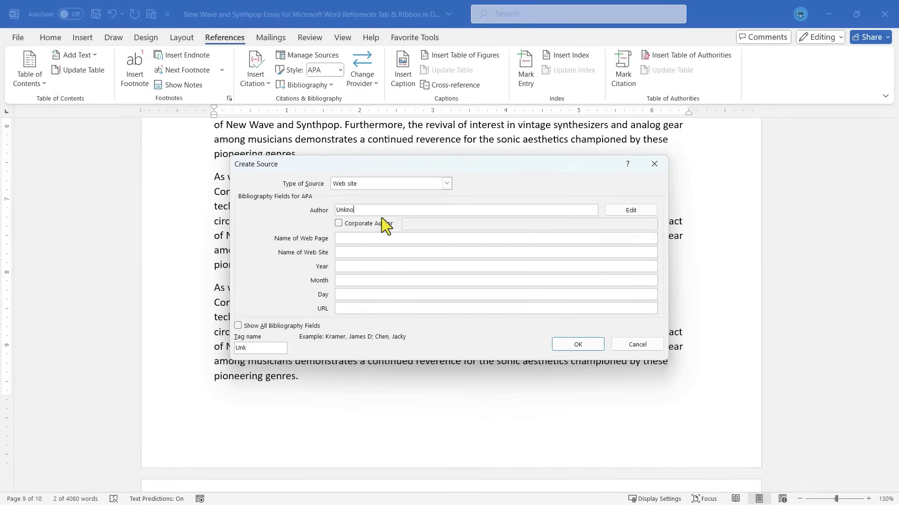
click(368, 237)
text(Synthpop Fanatic)
click(353, 307)
text(https://www.synthpopfanatic.com/)
drag(393, 238, 335, 238)
key(ctrl+c)
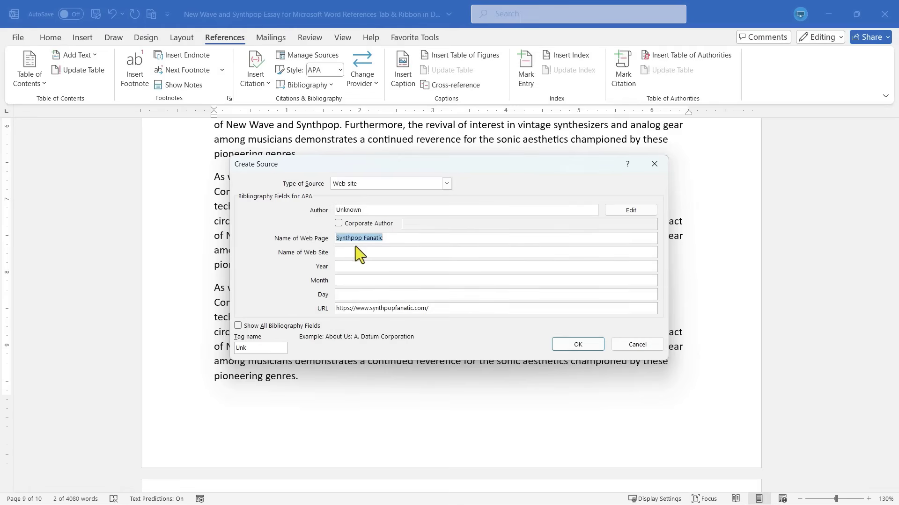
click(362, 253)
key(ctrl+v)
click(577, 346)
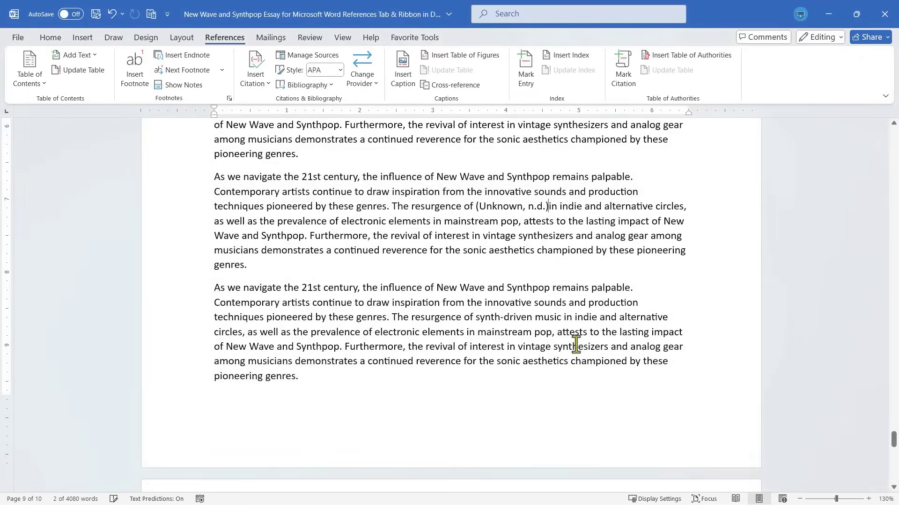
click(491, 207)
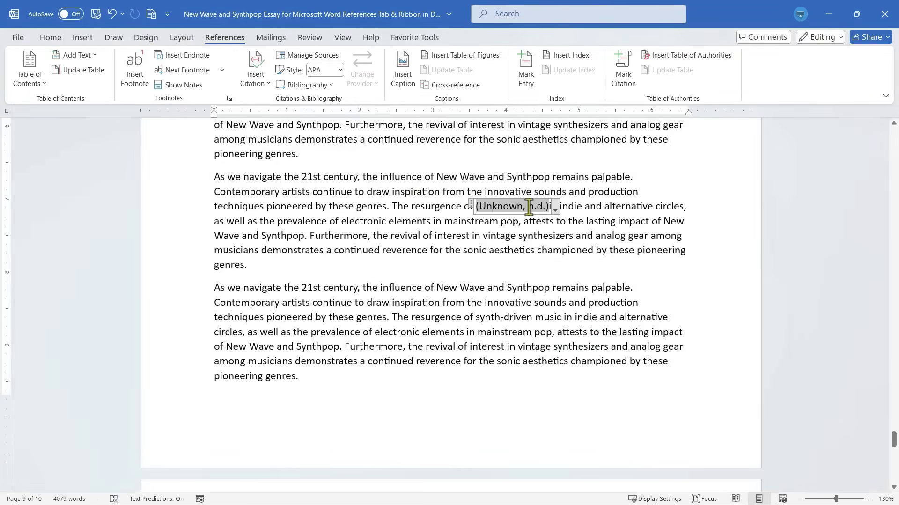
click(554, 208)
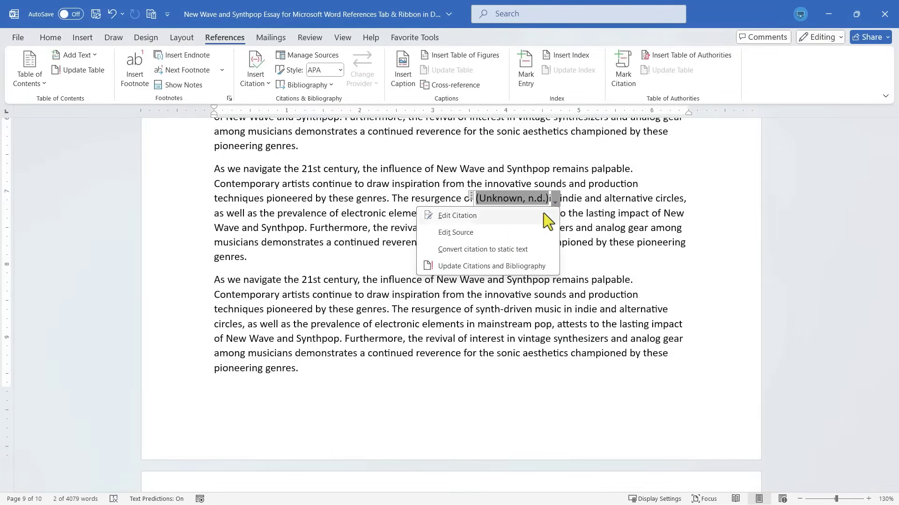
scroll(503, 264, down, 1)
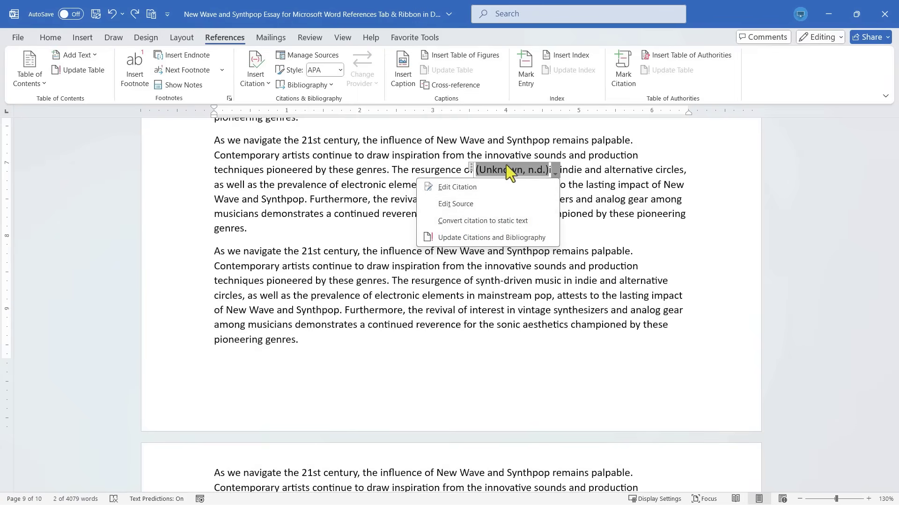
click(515, 236)
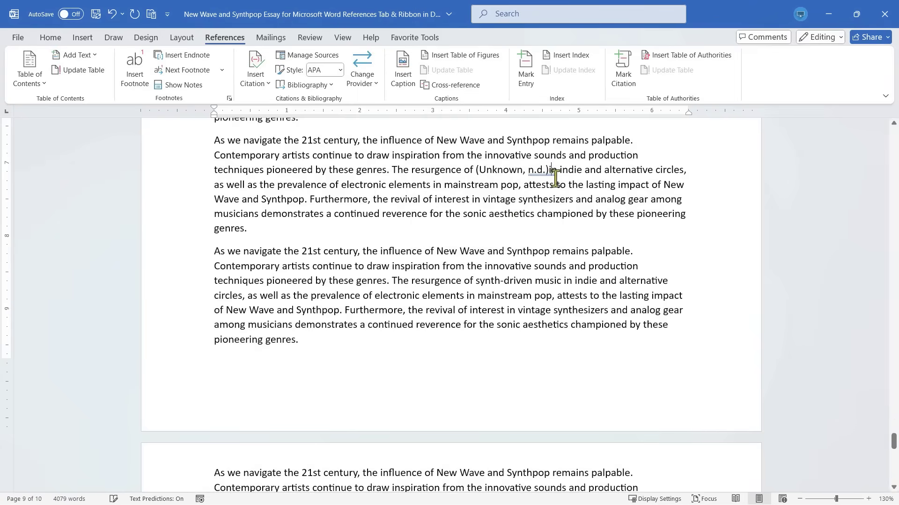
click(517, 170)
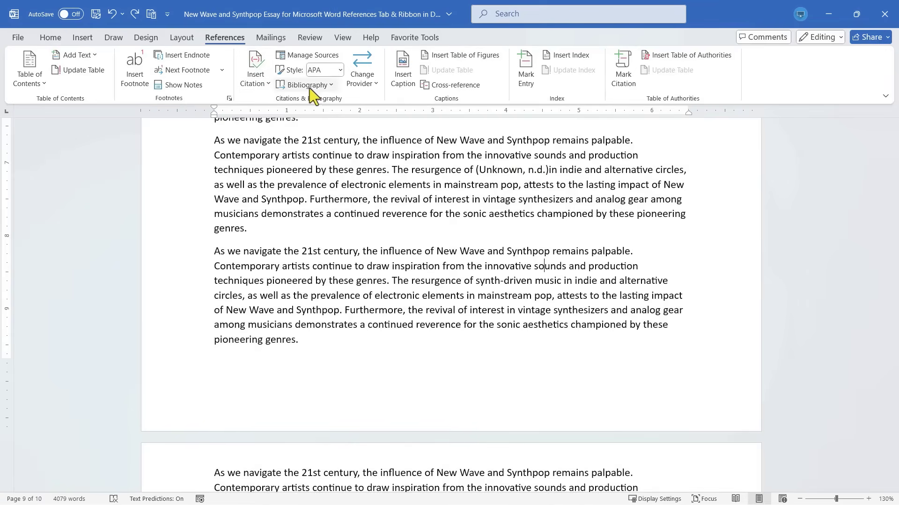
- Add a new line and a page break after the essay's last text
click(326, 86)
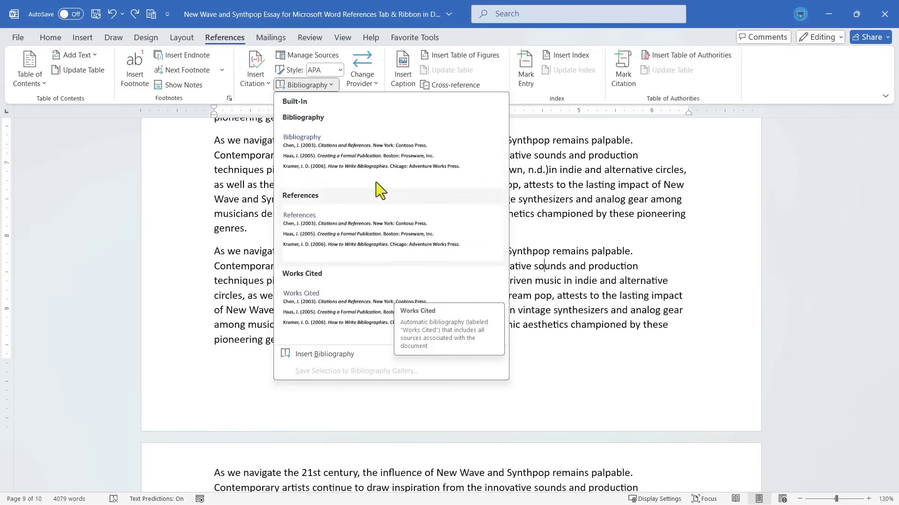
click(661, 296)
scroll(753, 281, down, 10)
scroll(752, 283, down, 2)
click(675, 415)
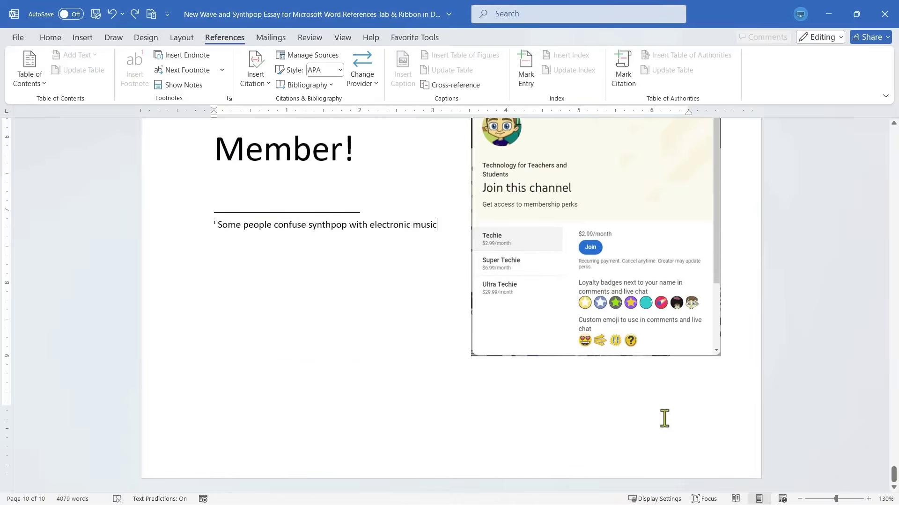
key(Return)
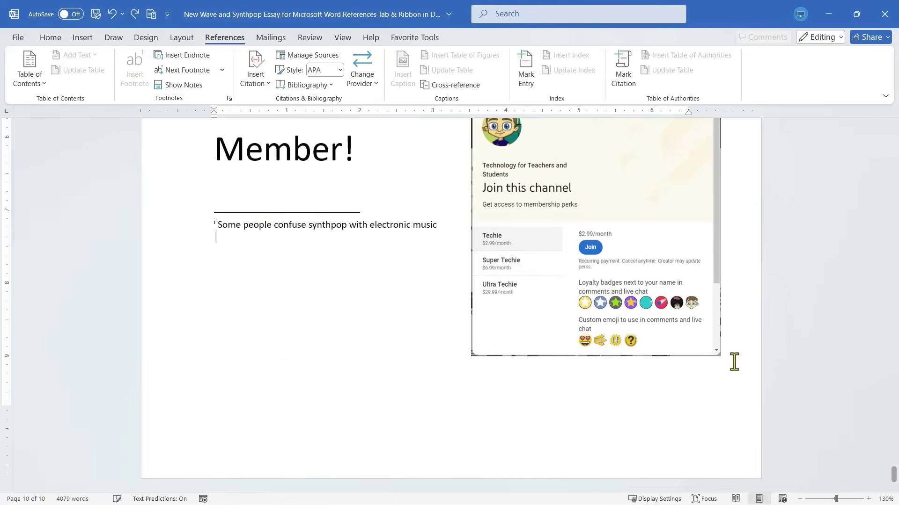
key(ctrl+Return)
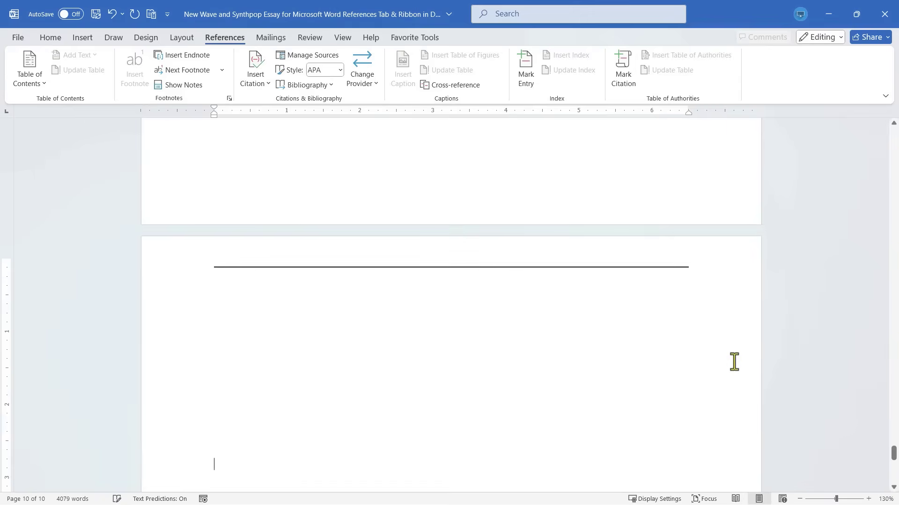
- Insert a bibliography of the cited sources on the new final page
scroll(734, 362, up, 3)
scroll(561, 281, down, 2)
click(300, 84)
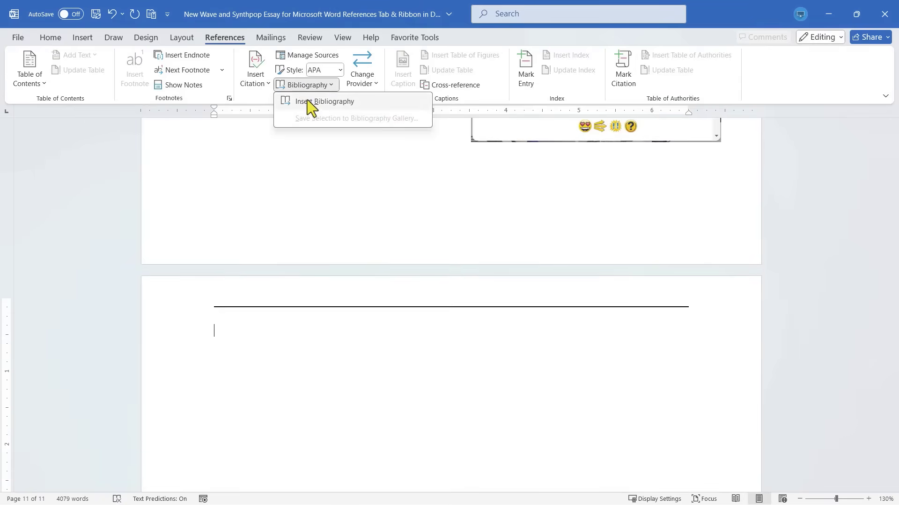
click(310, 102)
mouse_move(893, 452)
mouse_down()
mouse_move(893, 318)
mouse_move(893, 456)
mouse_up()
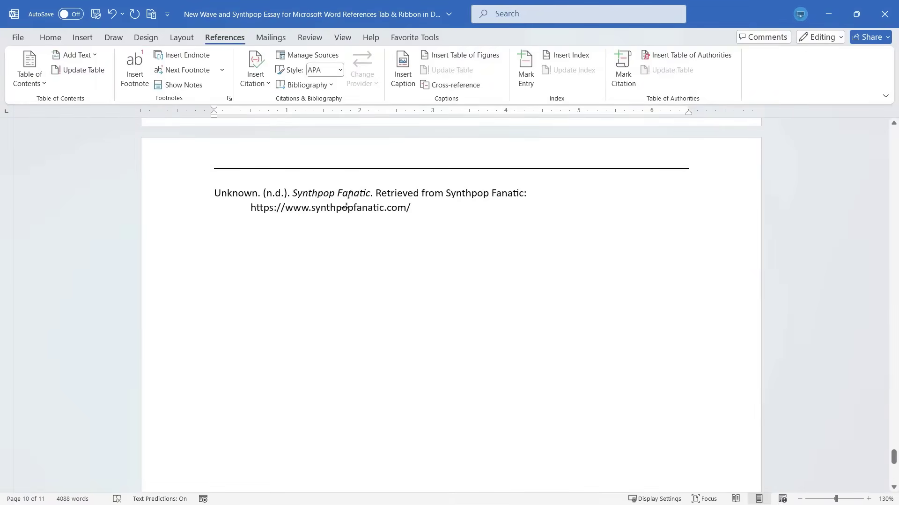
- Switch the citation style to Chicago, then to MLA, reformatting the bibliography entry
click(420, 222)
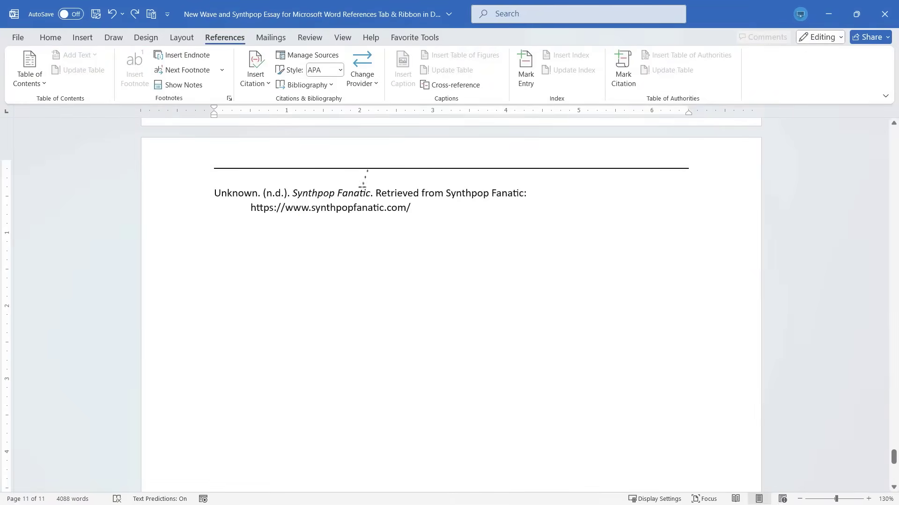
click(340, 70)
click(358, 123)
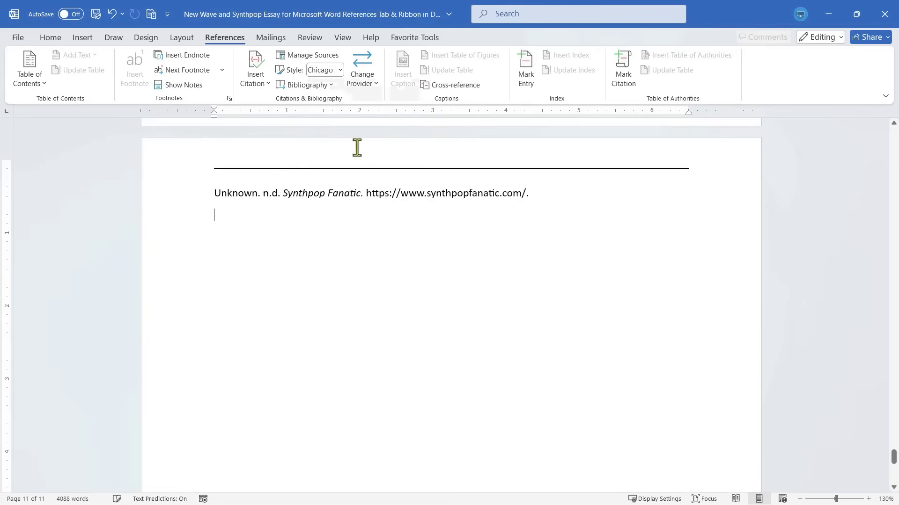
click(340, 70)
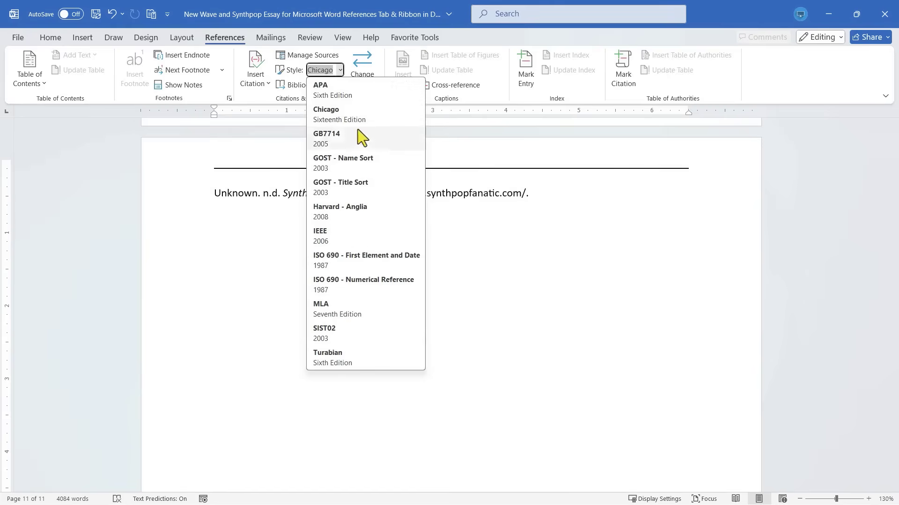
click(356, 312)
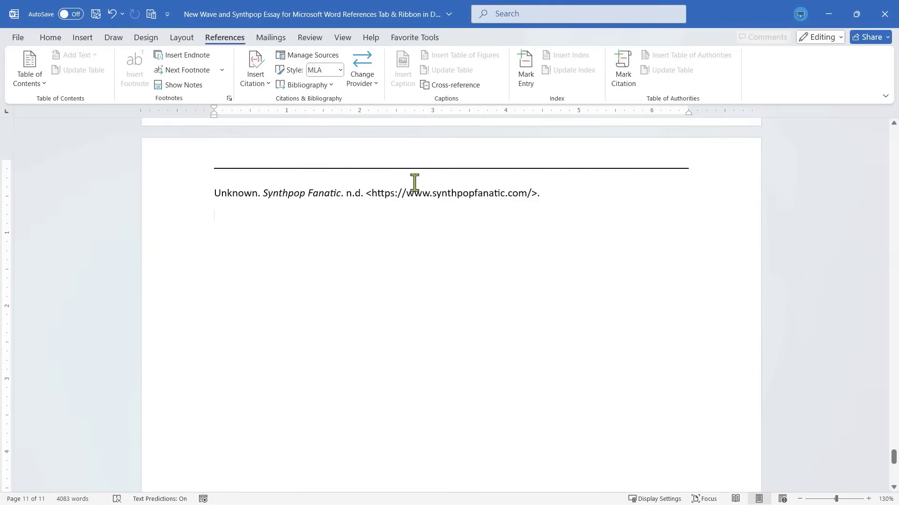
click(316, 60)
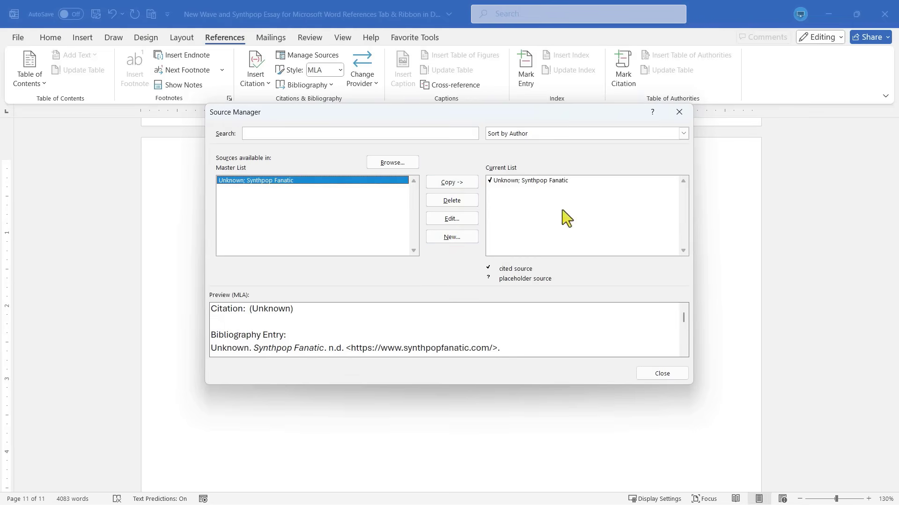
click(679, 112)
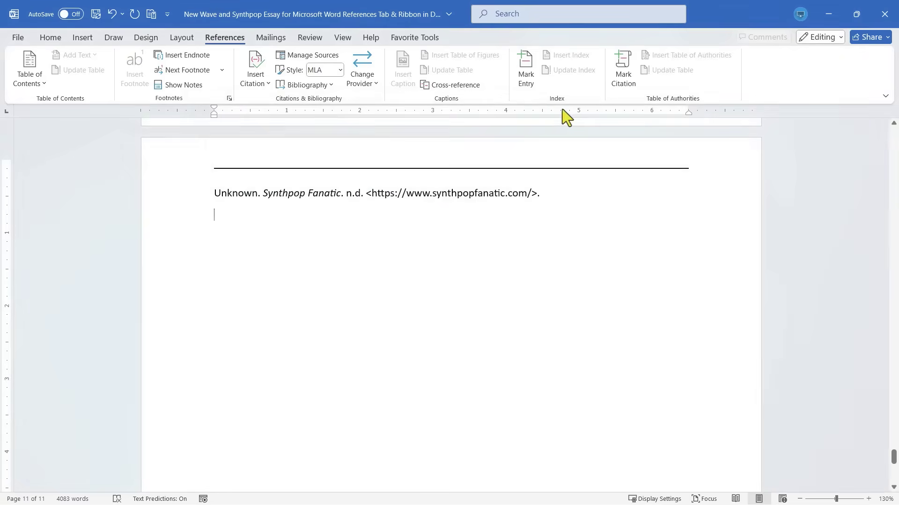
click(373, 84)
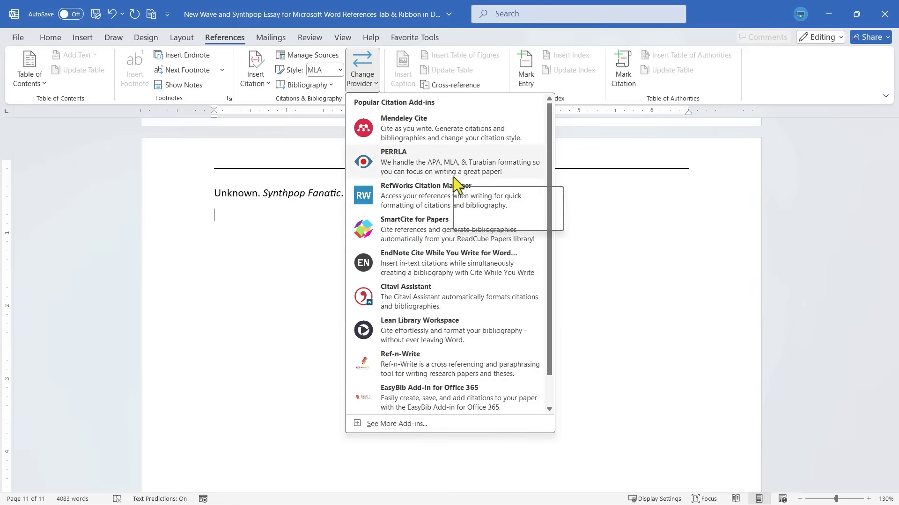
click(257, 153)
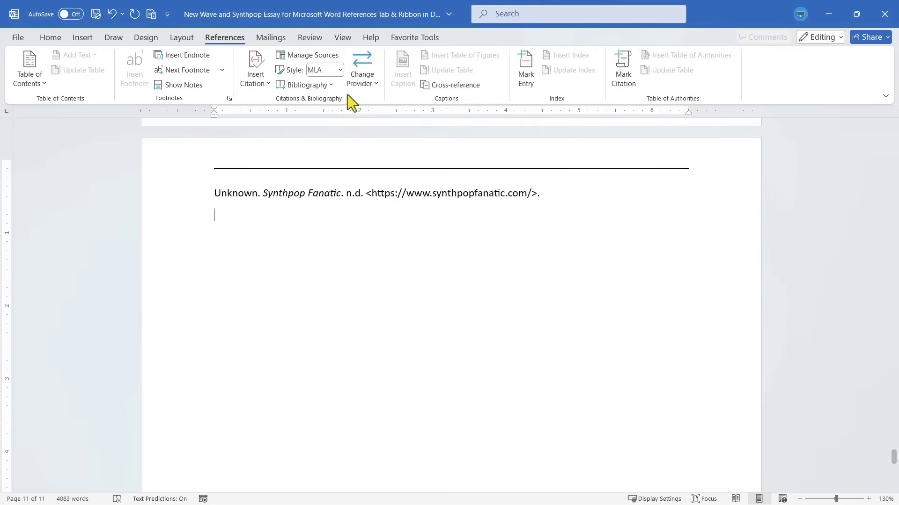
click(372, 85)
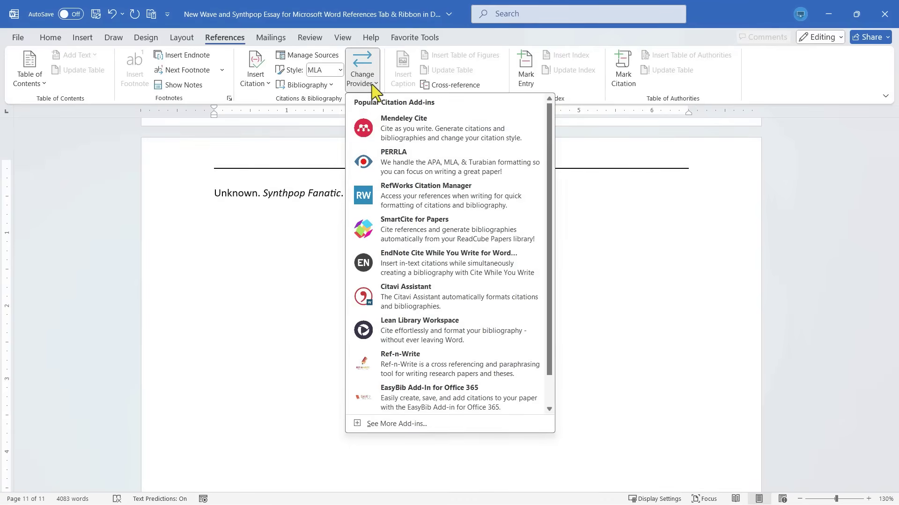
scroll(452, 286, down, 1)
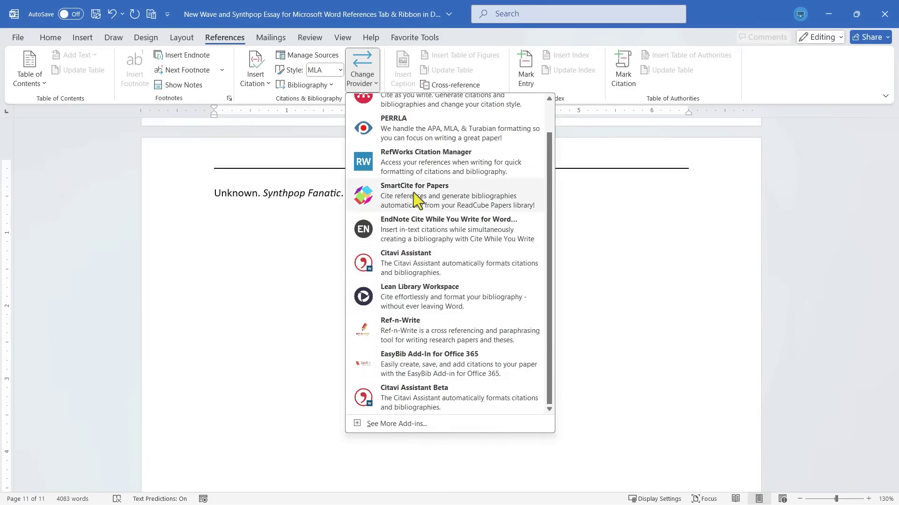
click(323, 105)
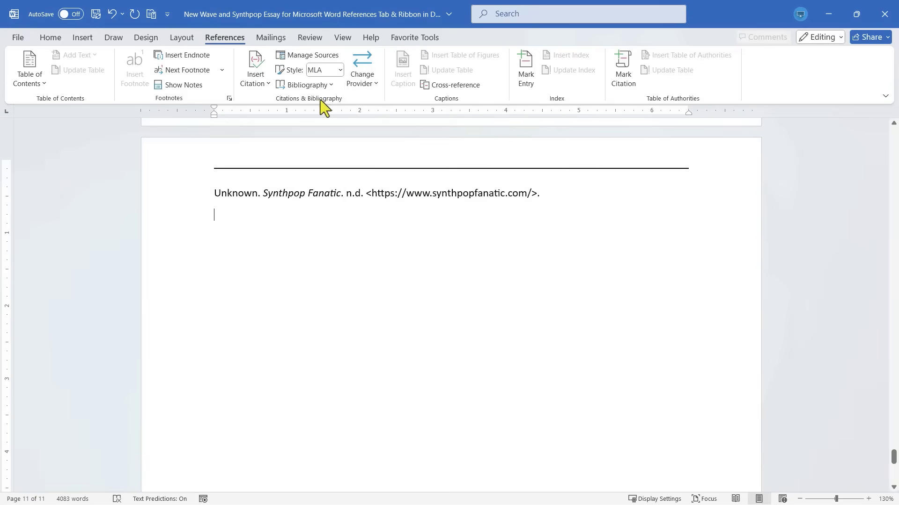
scroll(445, 268, up, 1)
- Add an empty line after the Legacy and Continued Influence paragraph and insert the concert photo from this device
scroll(445, 268, up, 10)
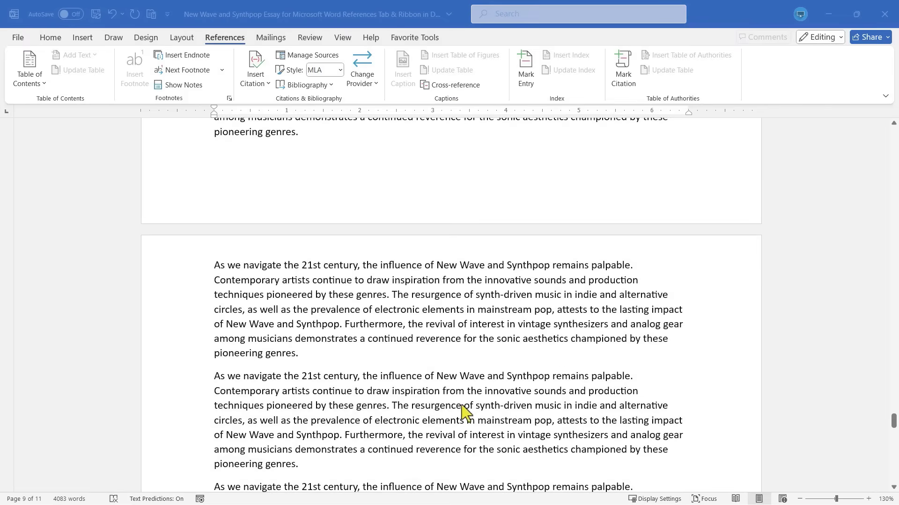
scroll(421, 384, up, 15)
scroll(401, 365, up, 2)
drag(893, 365, 876, 237)
click(642, 266)
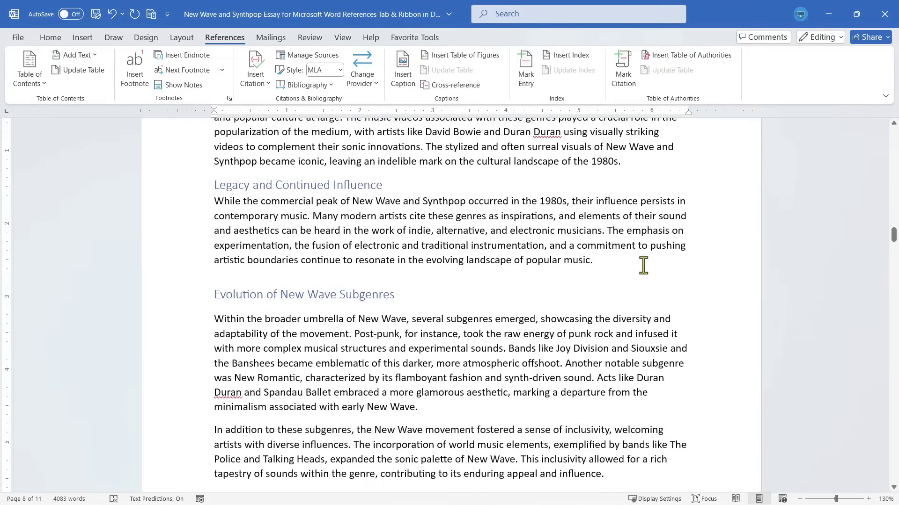
key(Return)
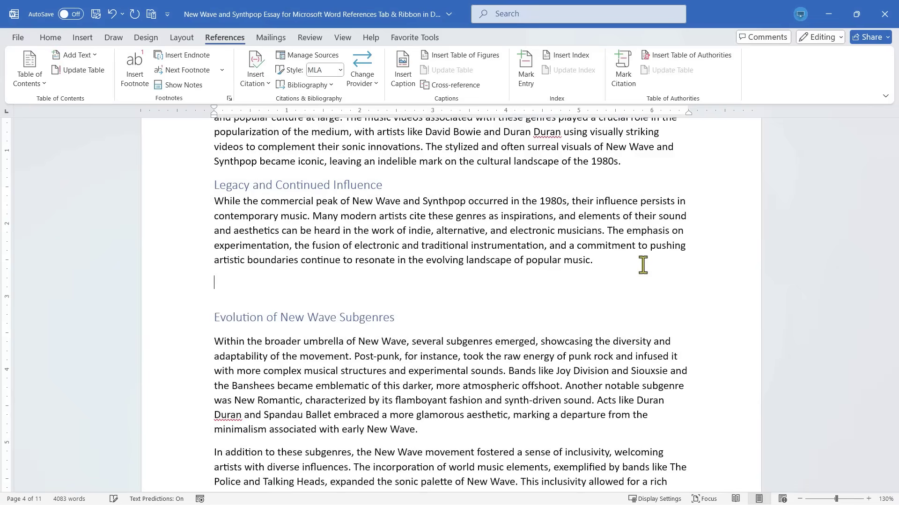
key(Return)
key(BackSpace)
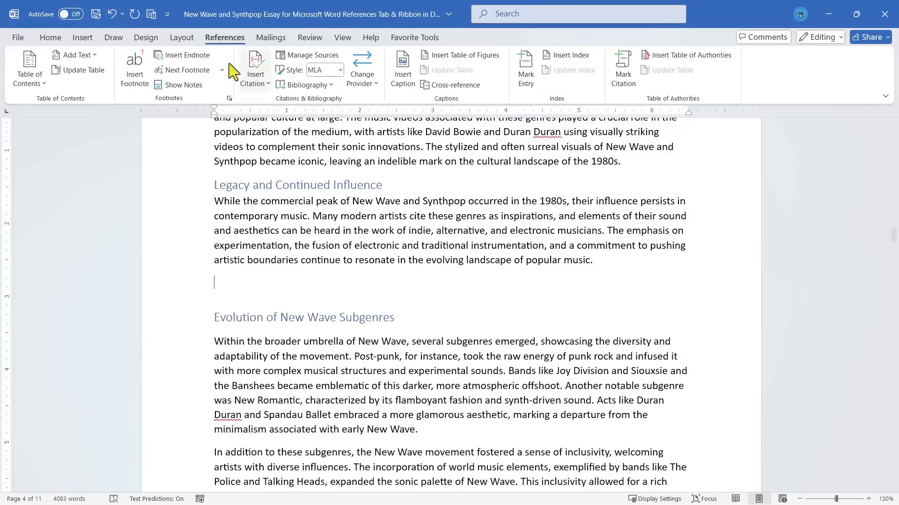
click(83, 38)
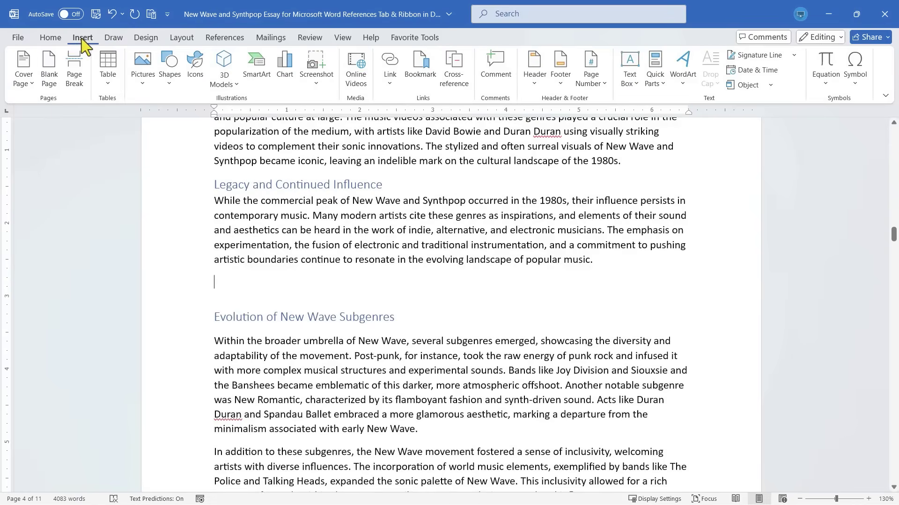
click(147, 86)
click(162, 121)
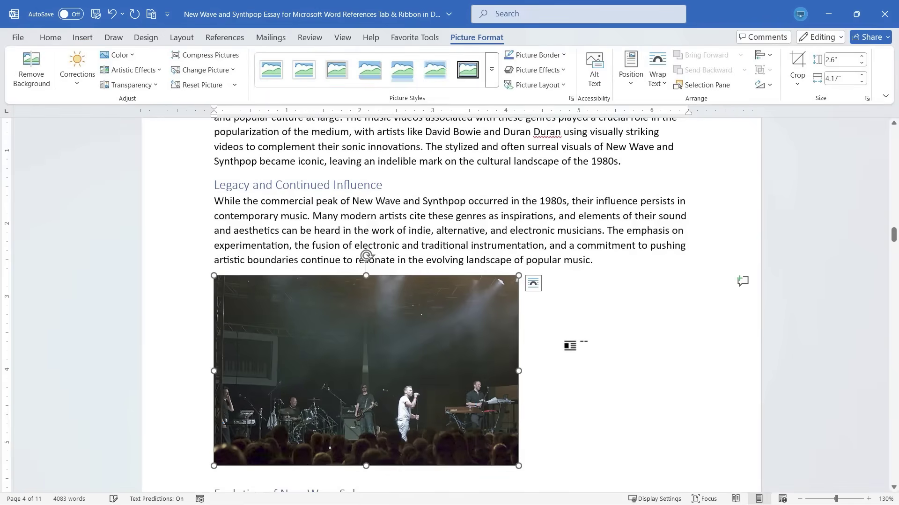
- Caption the concert photo with label Figure: 'Figure 1 Camouflage playing live at Wave-Gotik-Treffen in 2011'
click(440, 365)
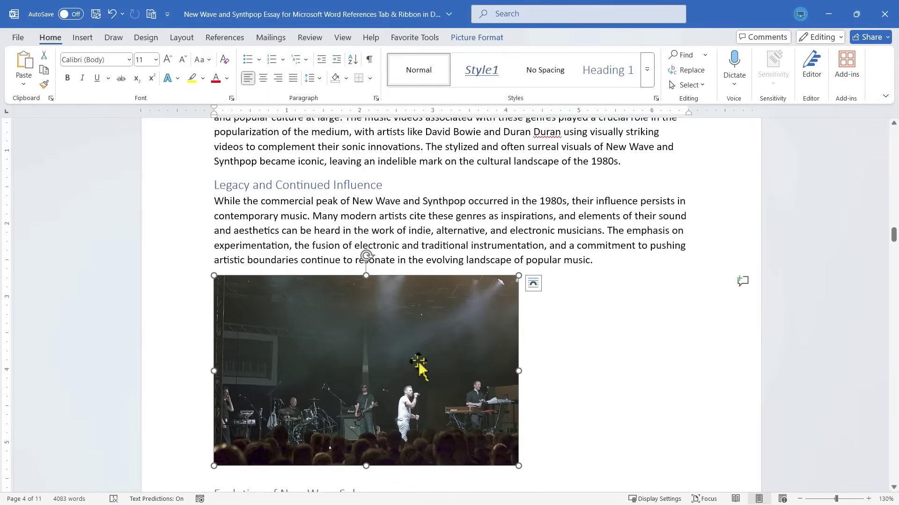
click(225, 38)
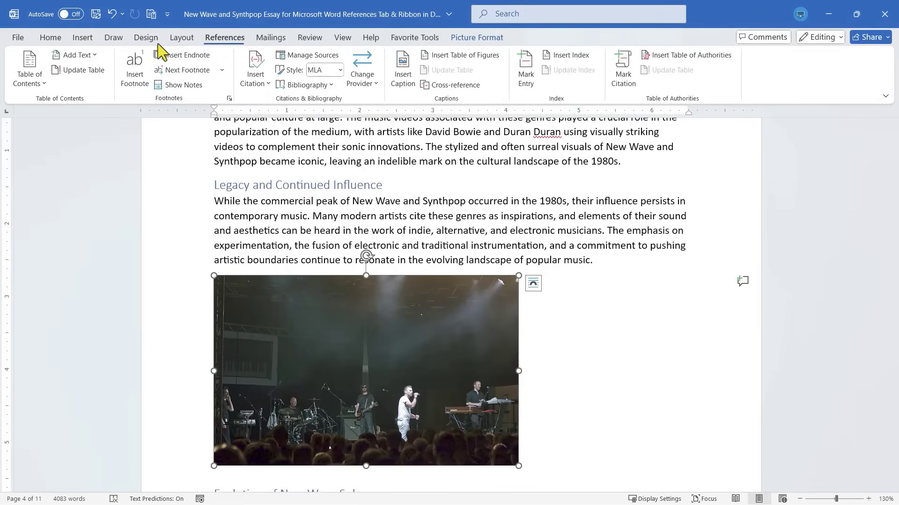
click(146, 38)
click(224, 39)
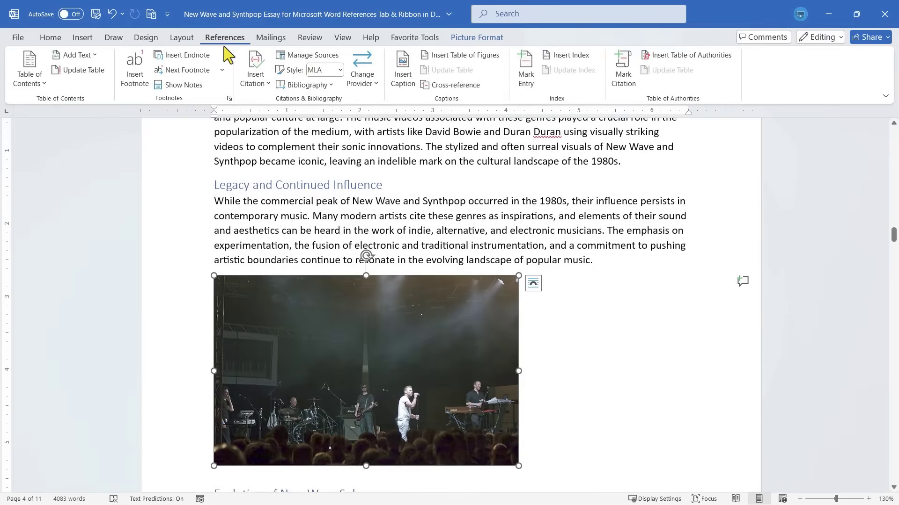
click(403, 70)
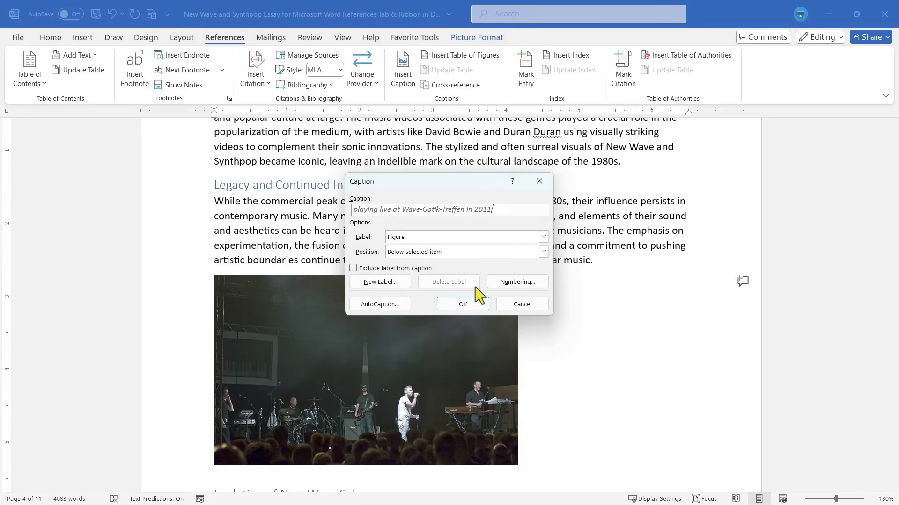
click(542, 236)
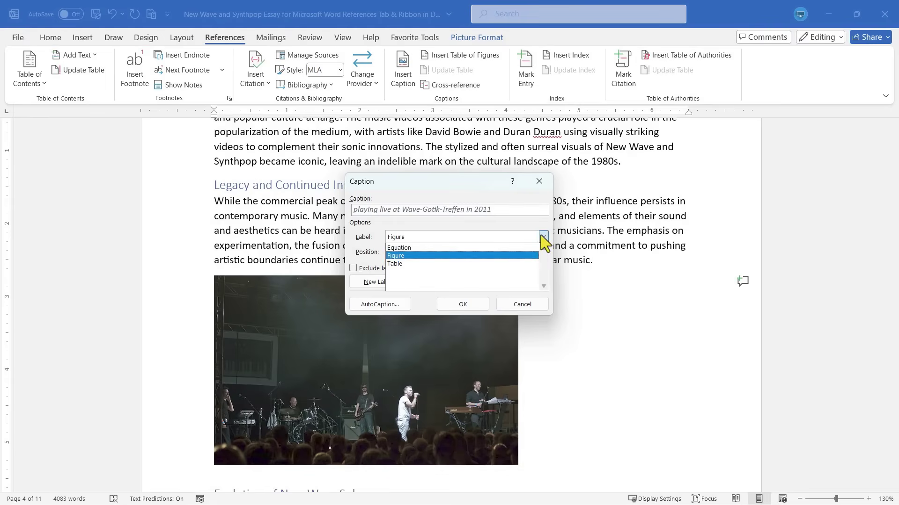
click(450, 257)
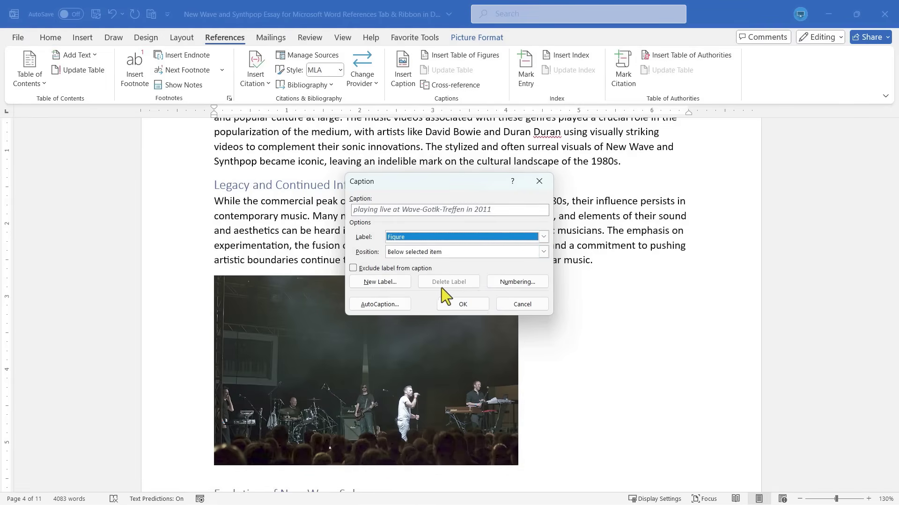
click(459, 305)
scroll(387, 310, down, 3)
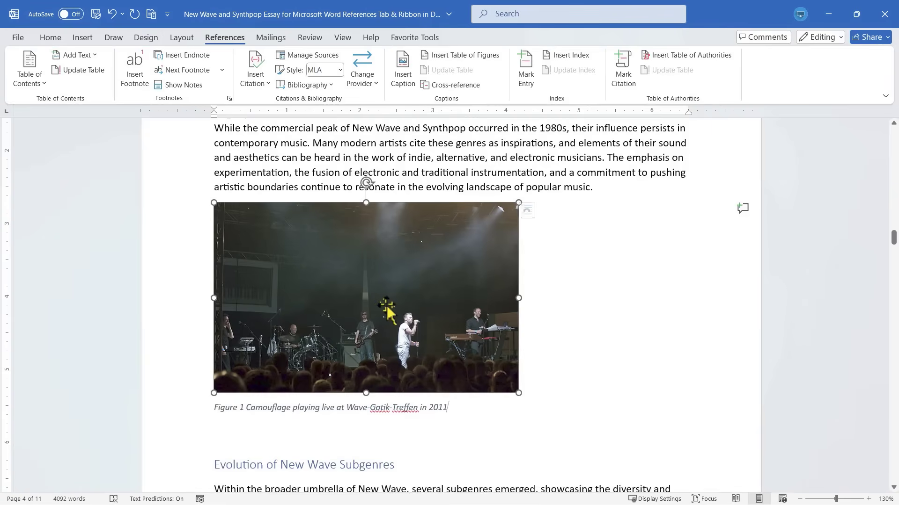
click(308, 407)
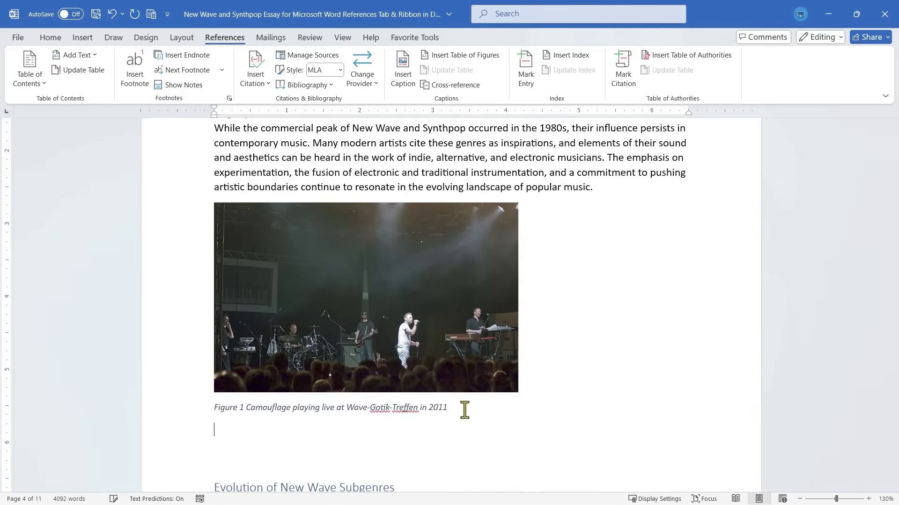
- Draw a smiley face shape to the right of the concert photo
click(83, 37)
click(170, 70)
click(236, 323)
drag(575, 226, 719, 390)
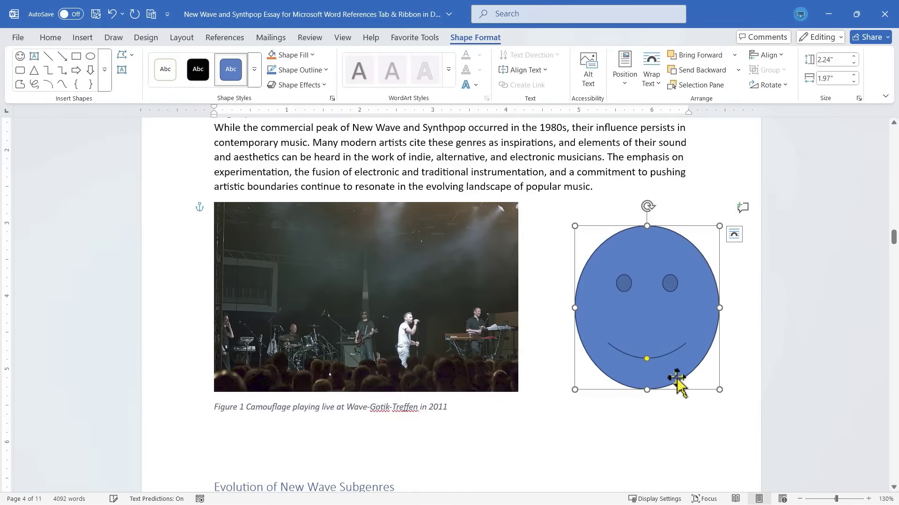
- Caption the smiley face 'Happy Face', renumbering the photo caption to Figure 2
click(304, 37)
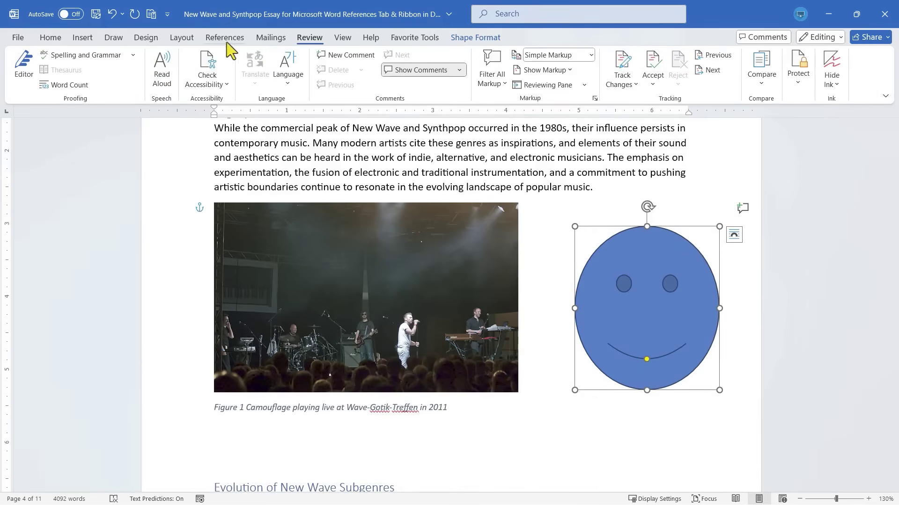
click(224, 38)
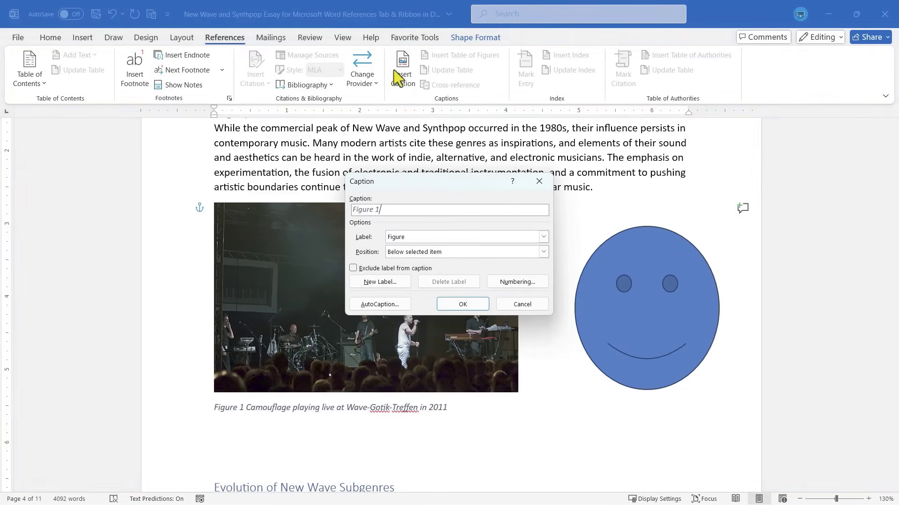
text(Happy Face)
key(Return)
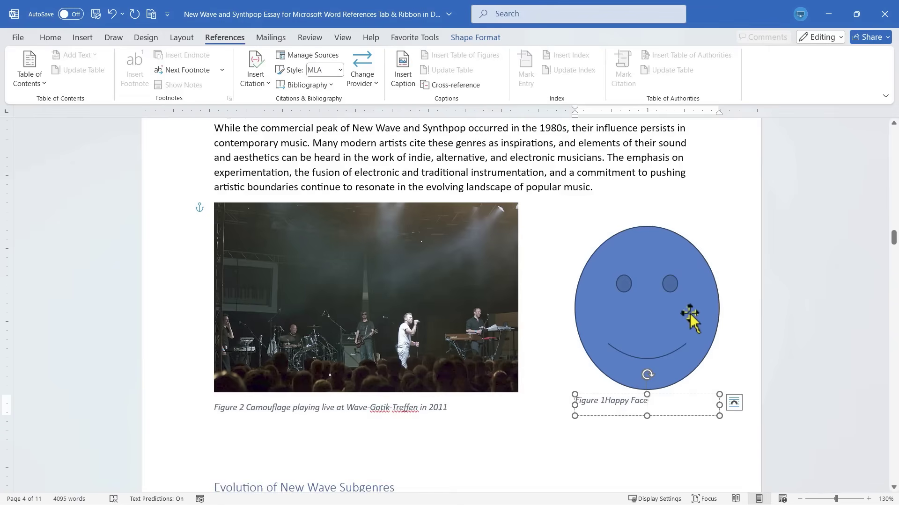
click(375, 452)
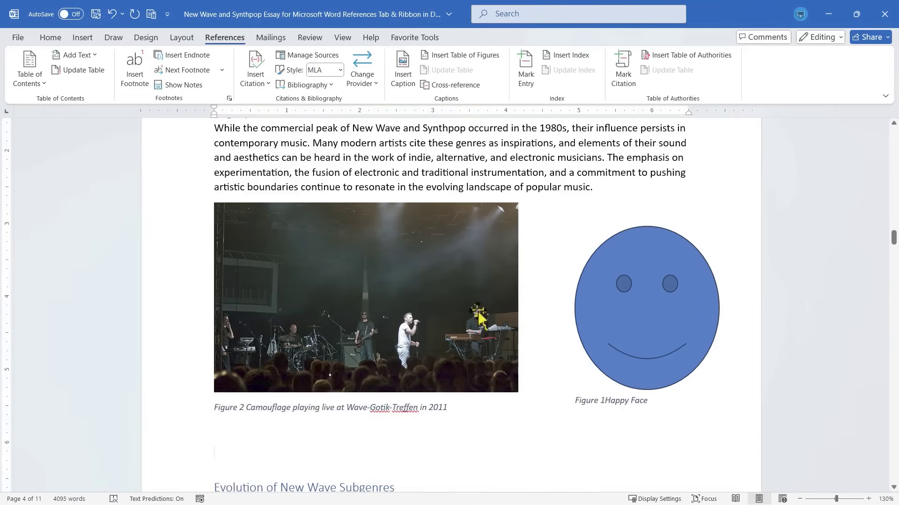
- Insert a table of figures listing Figure 1 Happy Face and Figure 2 Camouflage, both page 3
click(466, 55)
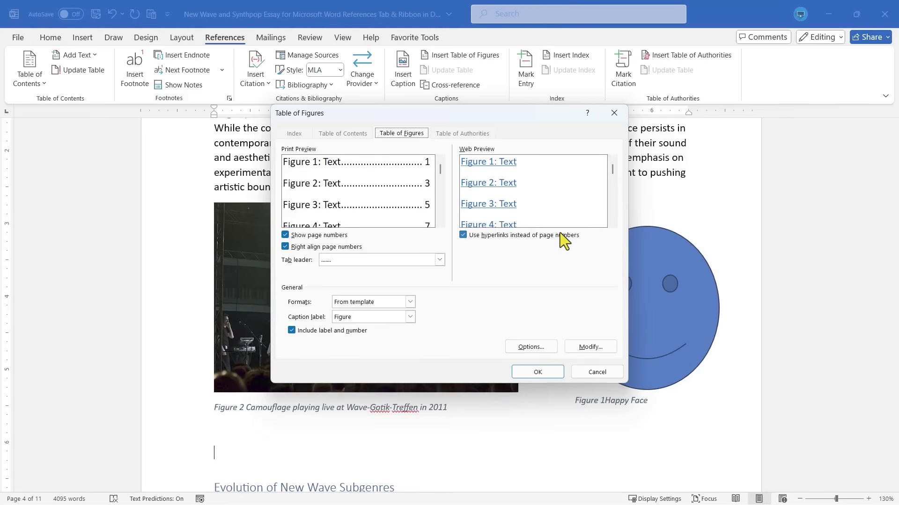
click(538, 372)
scroll(514, 398, down, 2)
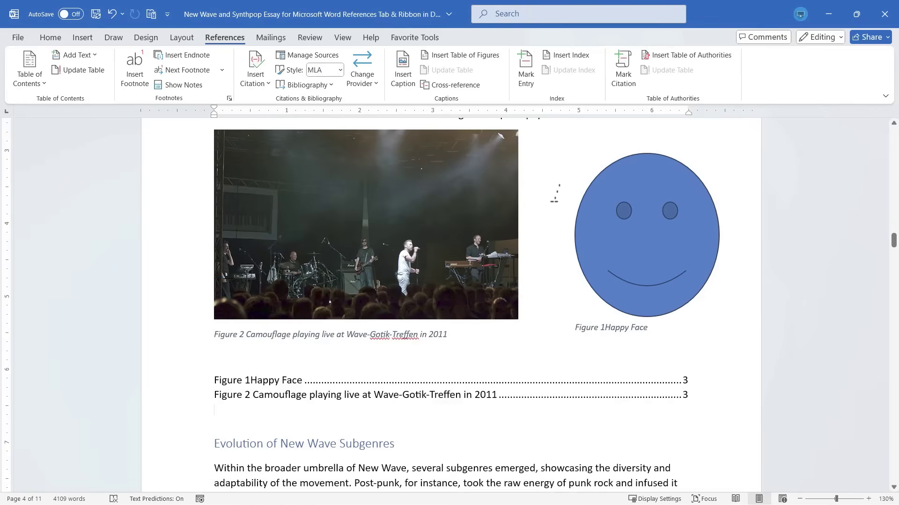
- Select the Impact on Popular Culture paragraph and caption it 'Figure 1 Key Paragraph'
scroll(554, 194, up, 5)
drag(625, 225, 215, 168)
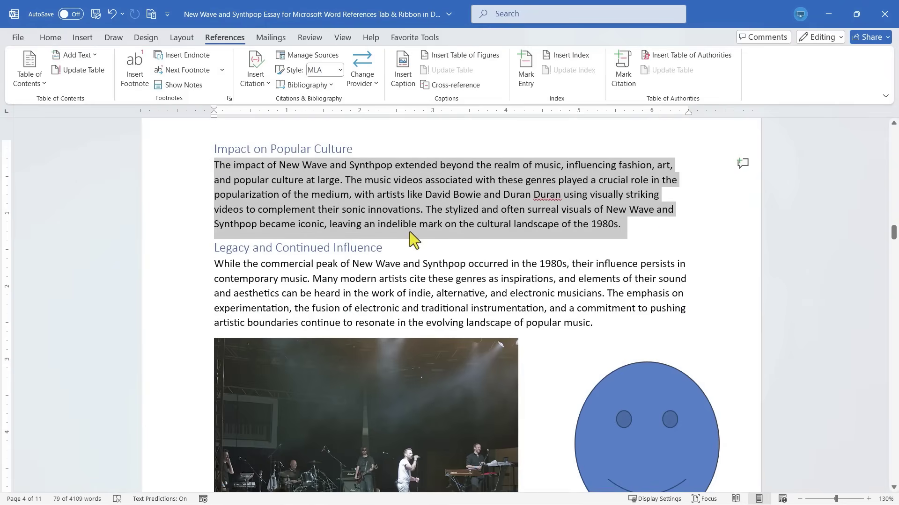
click(404, 73)
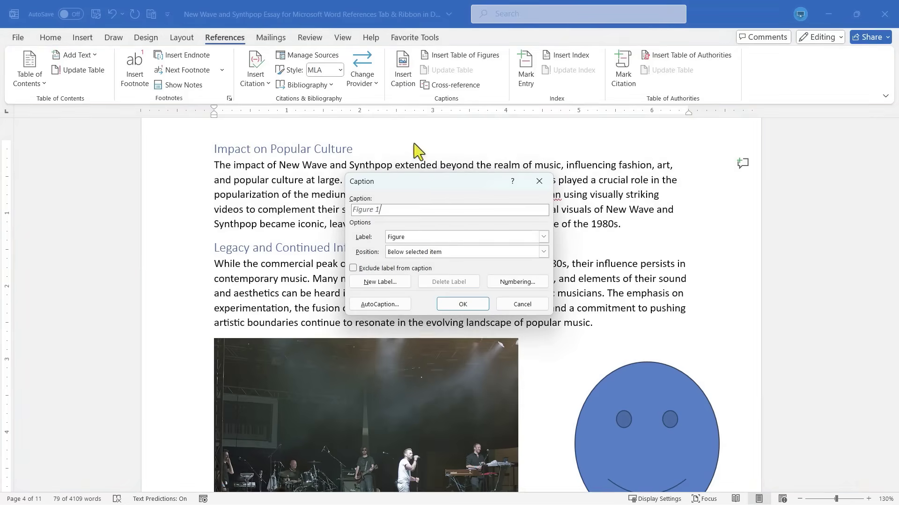
text(Key Paragraph)
click(462, 305)
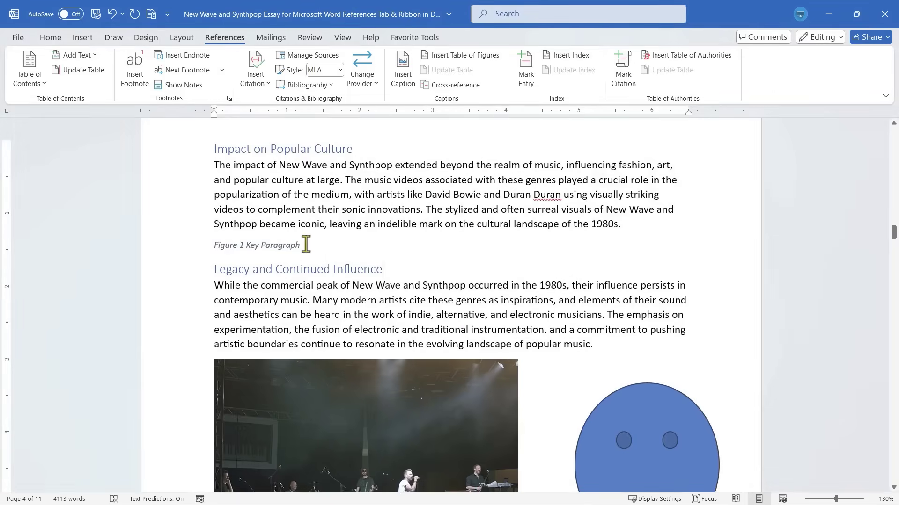
drag(308, 247, 222, 248)
click(346, 218)
scroll(346, 218, up, 1)
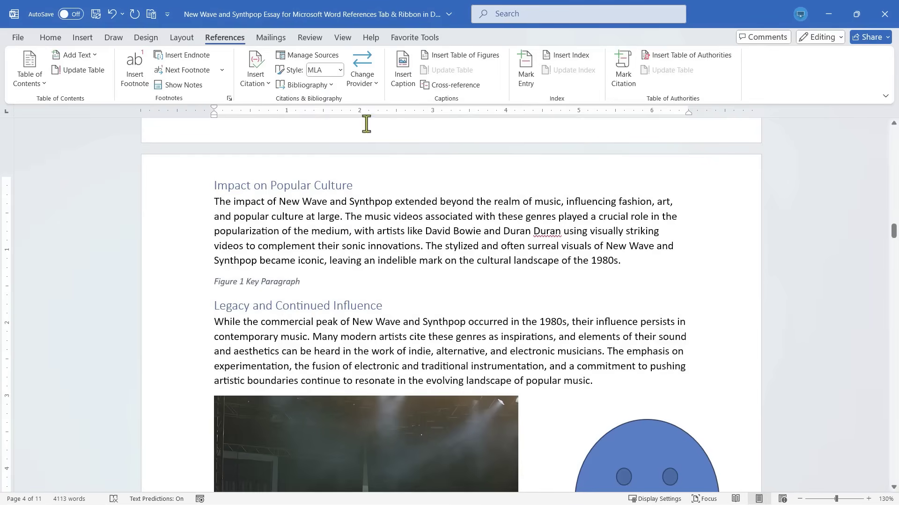
scroll(593, 298, up, 15)
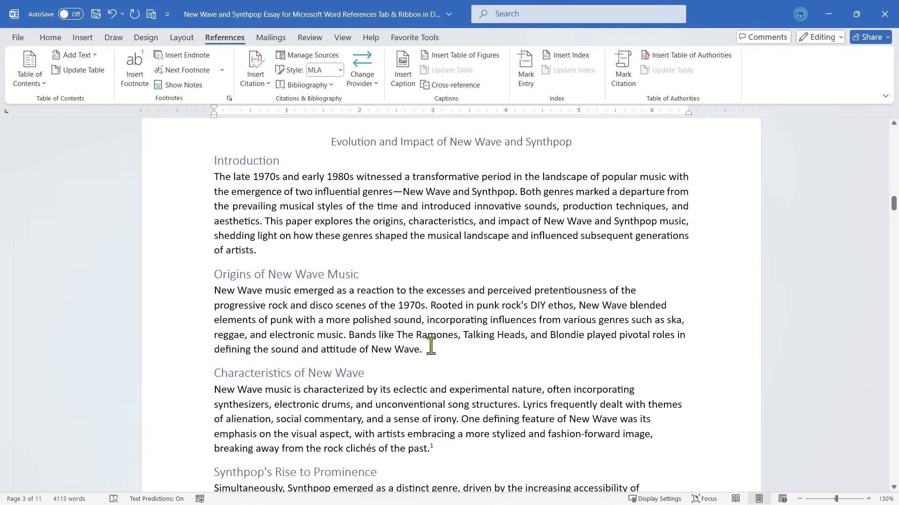
scroll(425, 346, down, 7)
scroll(425, 328, up, 7)
drag(426, 351, 208, 293)
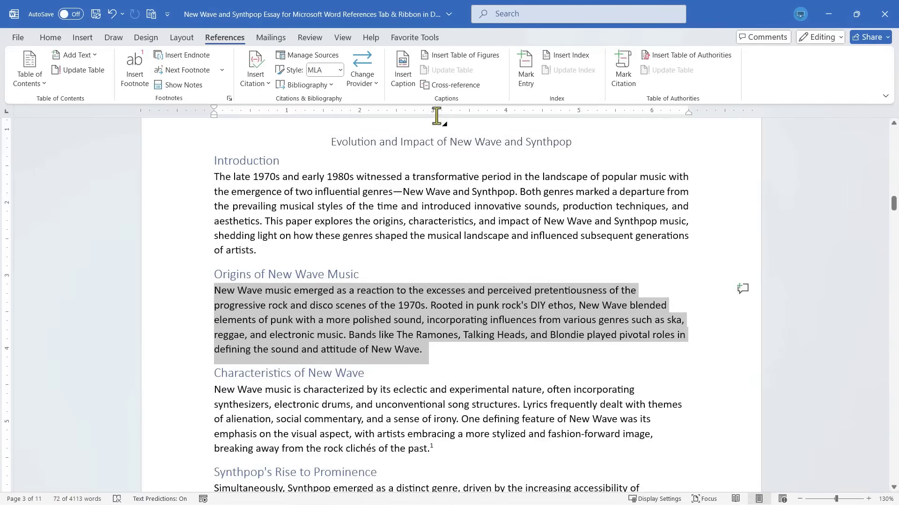
click(452, 86)
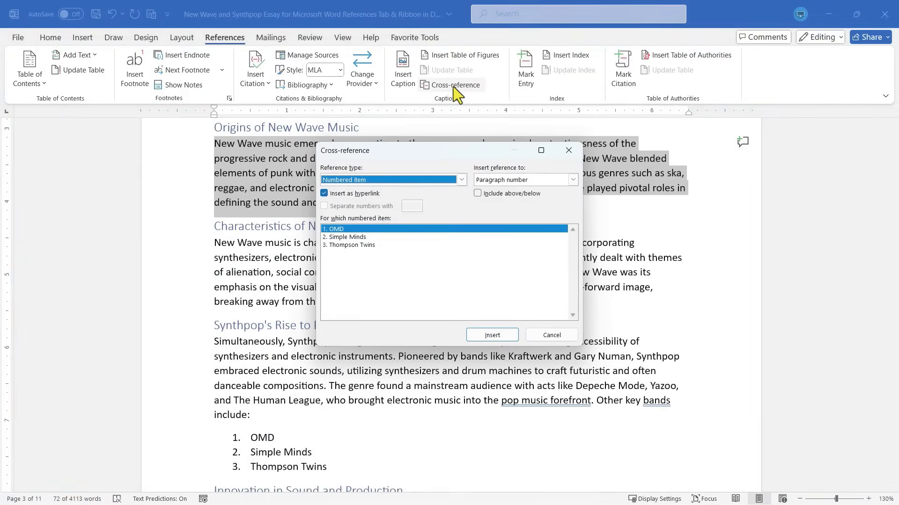
click(461, 179)
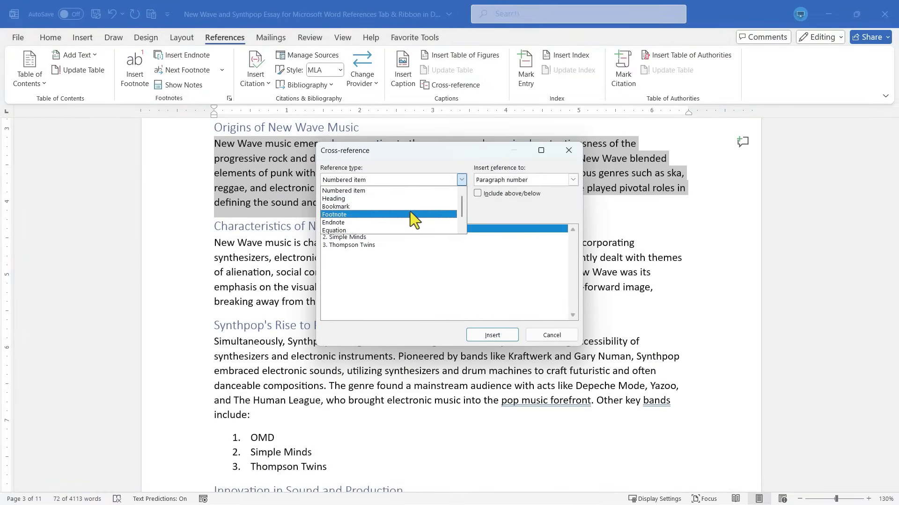
click(406, 201)
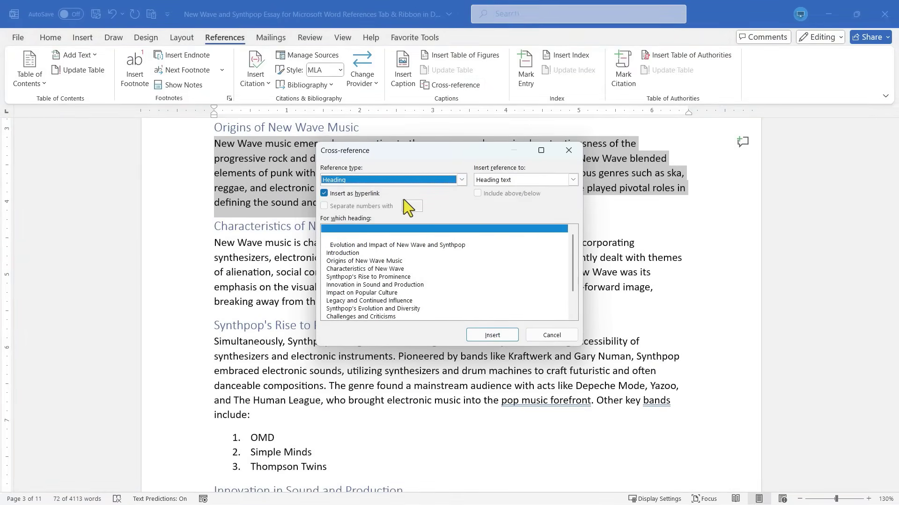
click(410, 285)
click(495, 336)
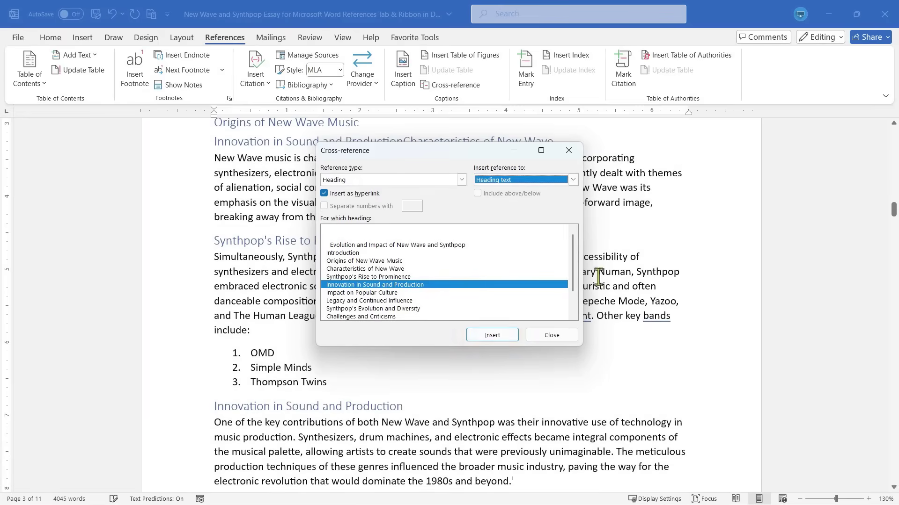
click(551, 335)
scroll(579, 203, down, 1)
right_click(416, 367)
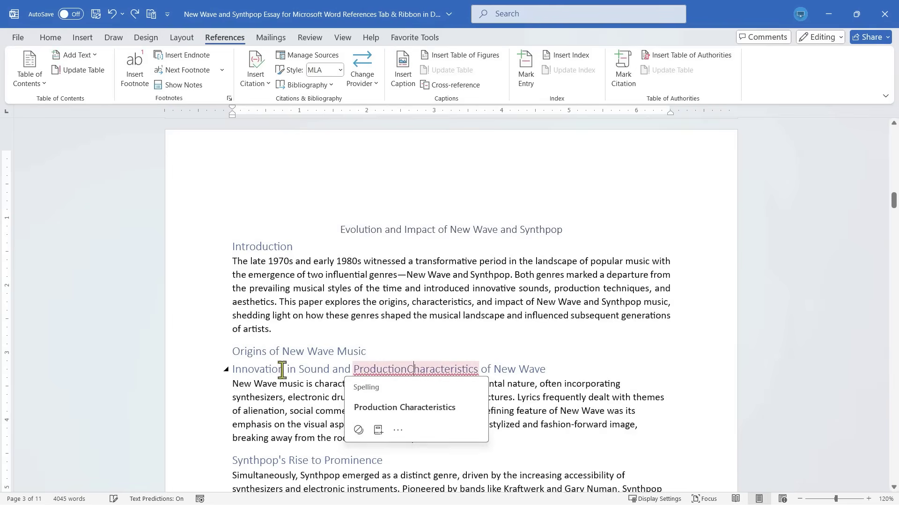
click(341, 369)
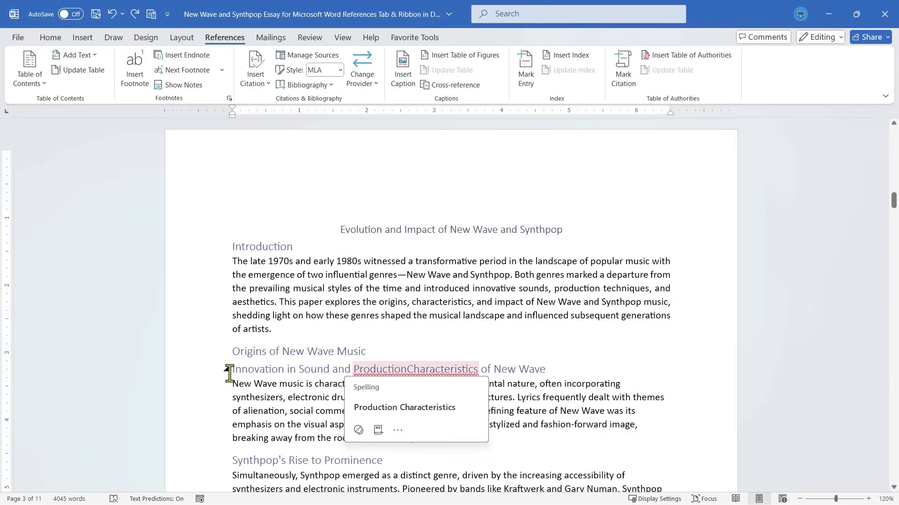
click(226, 369)
key(ctrl+z)
key(ctrl+z)
key(ctrl+z)
key(ctrl+z)
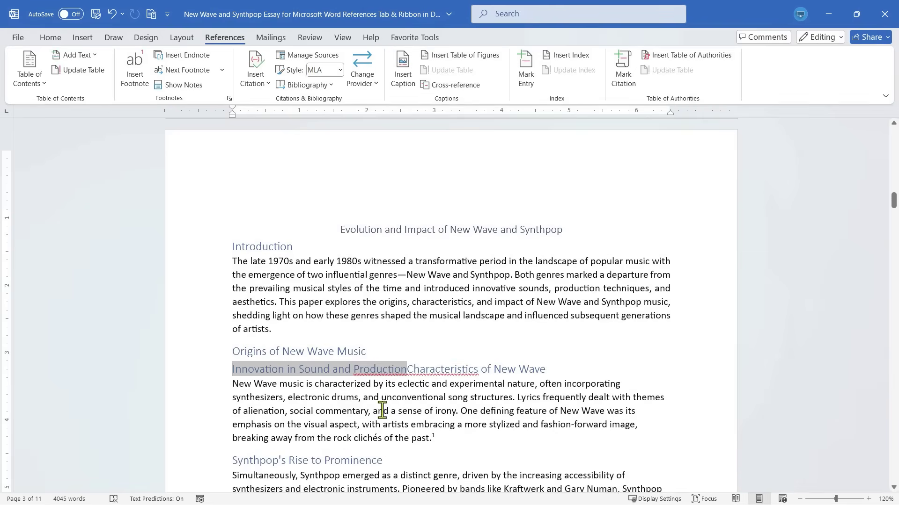
click(453, 420)
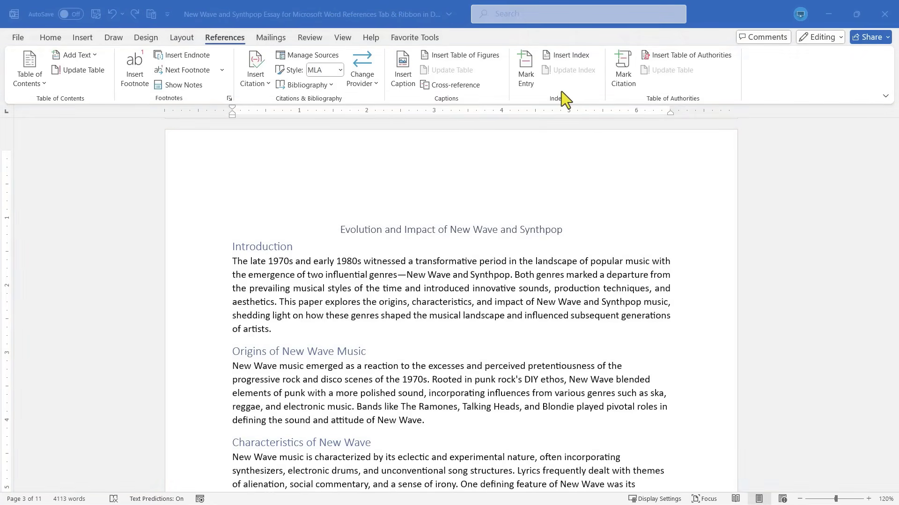
- Select 'New Wave' in the introduction and mark all its occurrences as index entries
scroll(566, 99, up, 5)
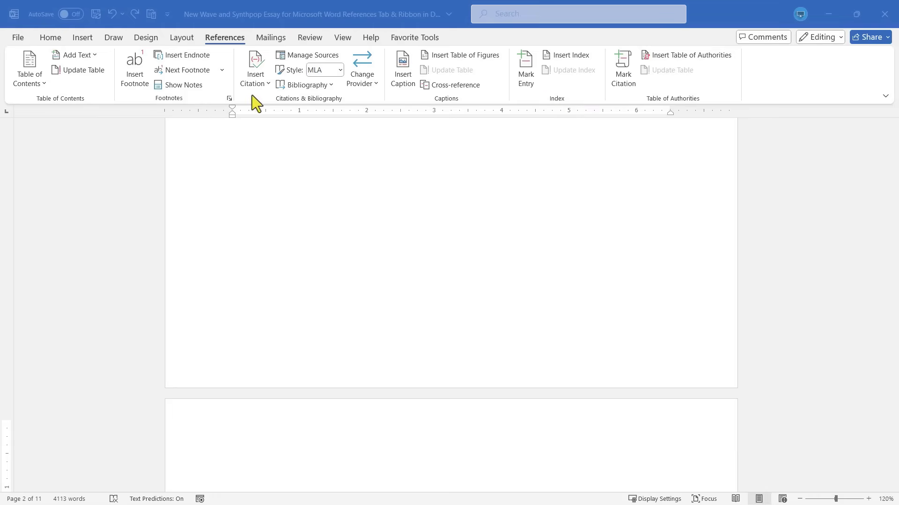
scroll(478, 248, up, 15)
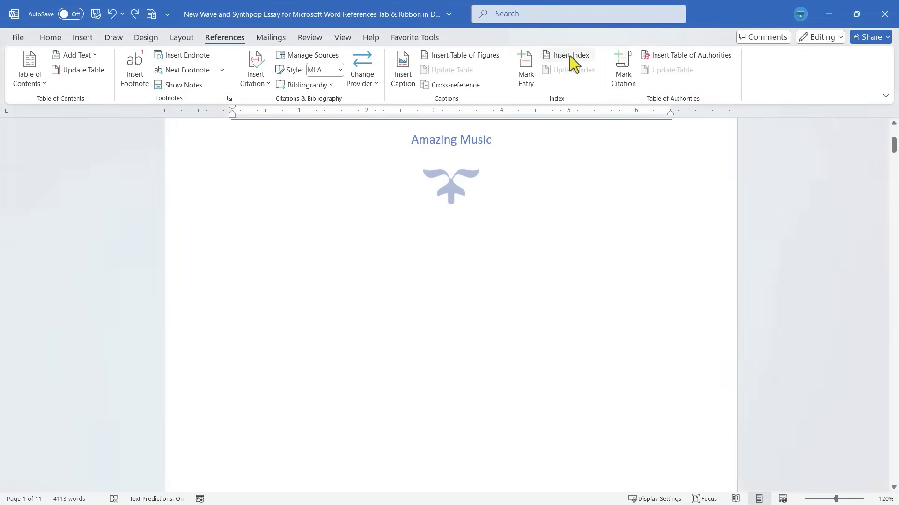
click(588, 219)
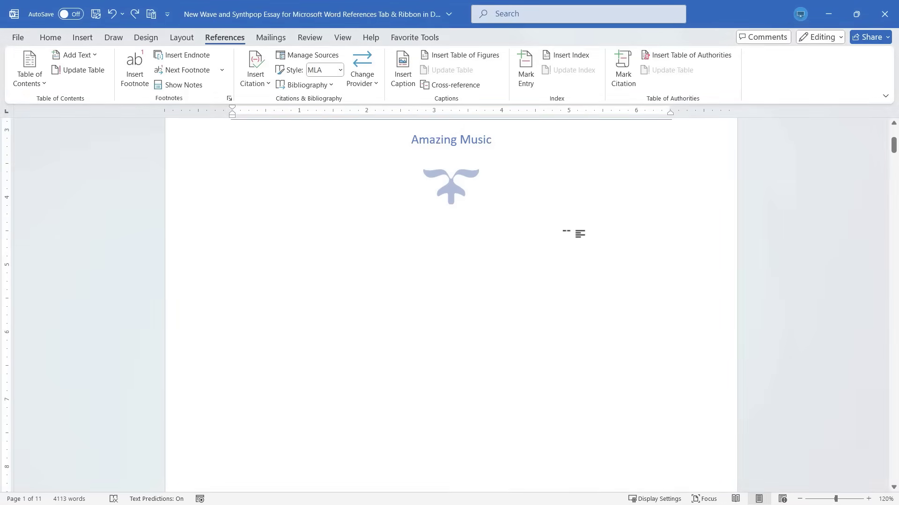
scroll(557, 243, down, 20)
scroll(514, 234, up, 3)
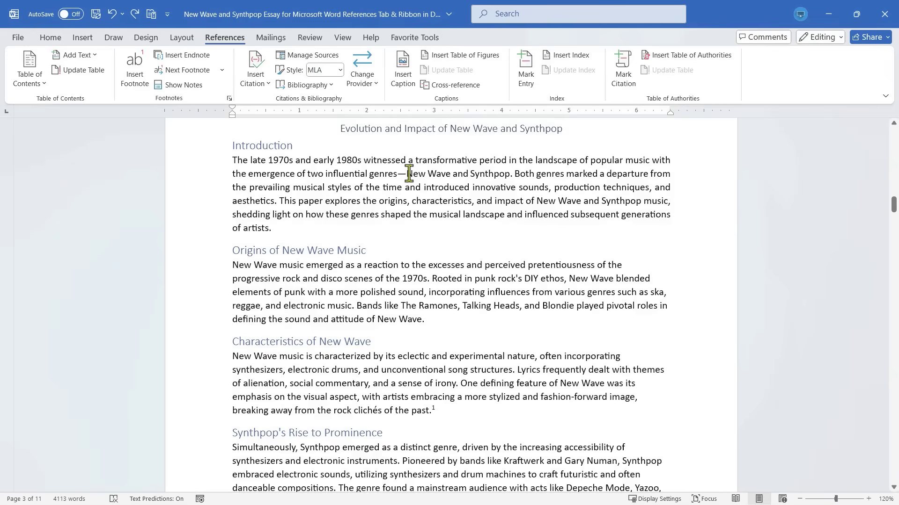
drag(409, 173, 450, 177)
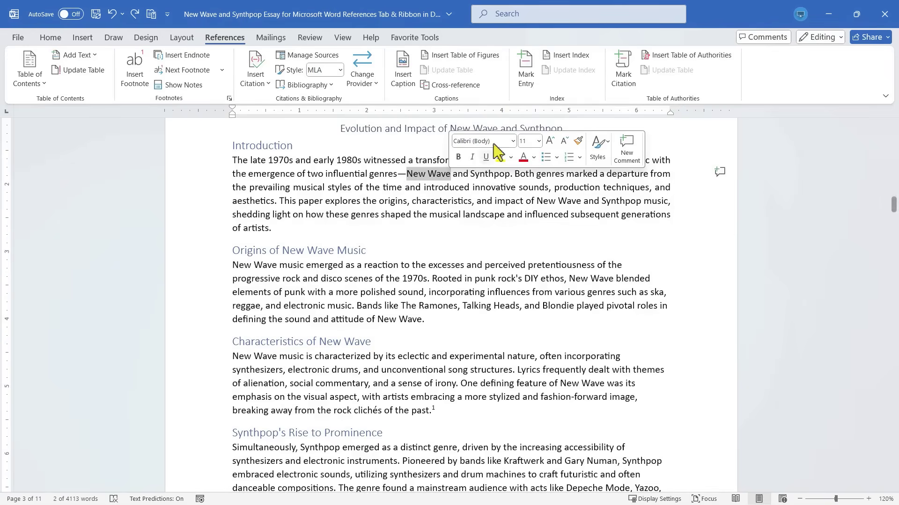
click(526, 65)
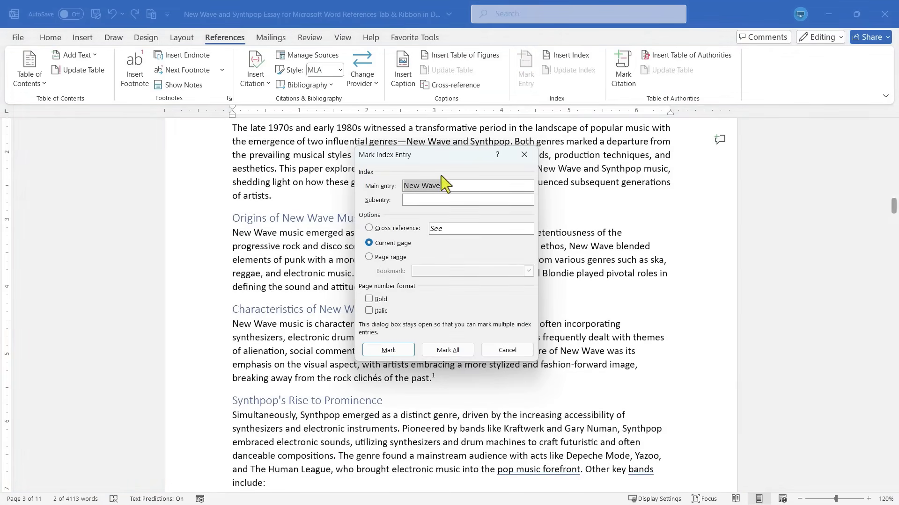
click(456, 351)
click(506, 351)
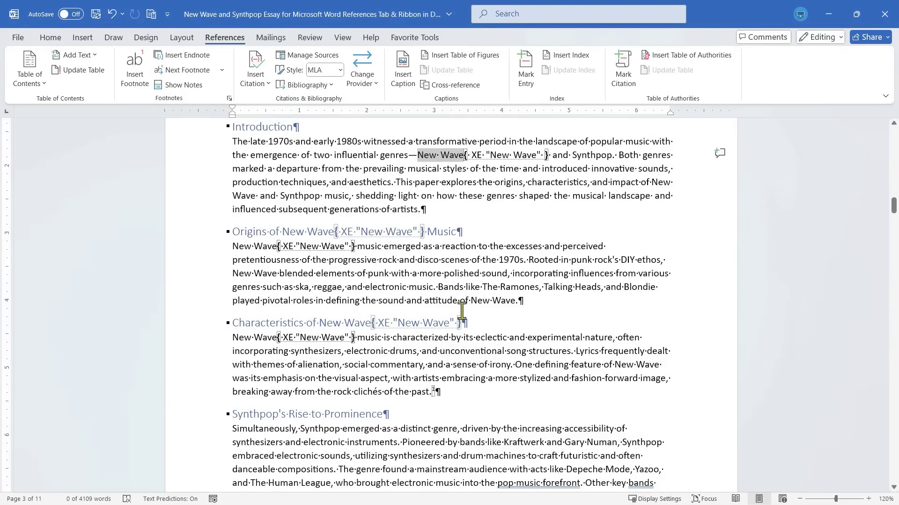
- Leave Read Mode for Print Layout and scroll to the essay's final paragraph on page 11
scroll(494, 405, down, 3)
scroll(482, 399, up, 3)
scroll(482, 398, up, 6)
scroll(506, 362, down, 4)
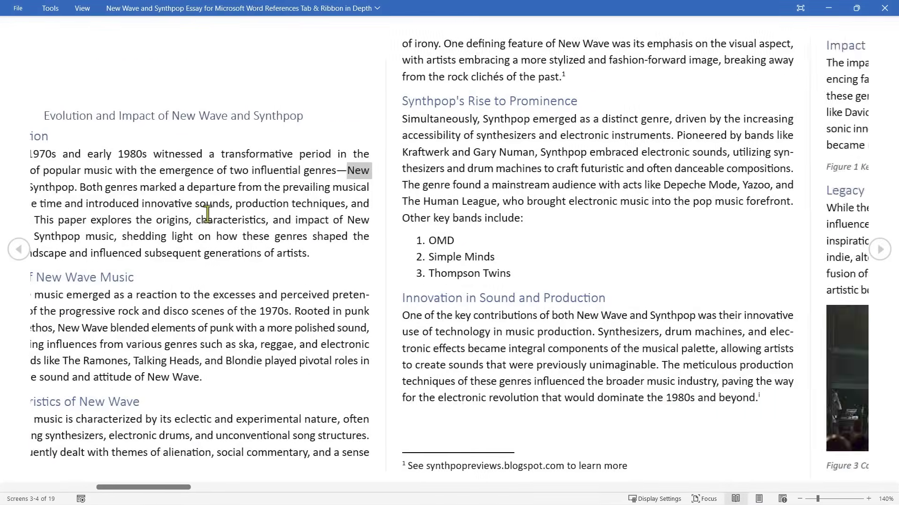
scroll(287, 229, down, 2)
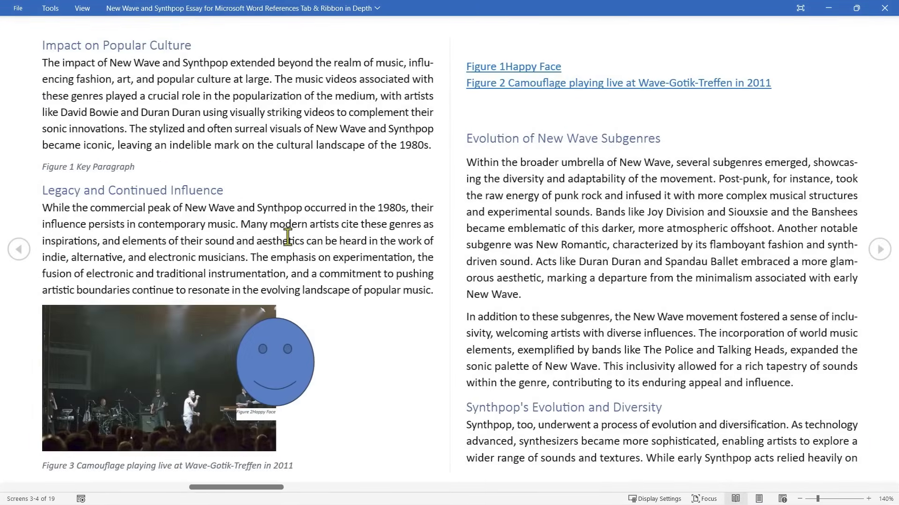
scroll(287, 229, down, 1)
click(759, 499)
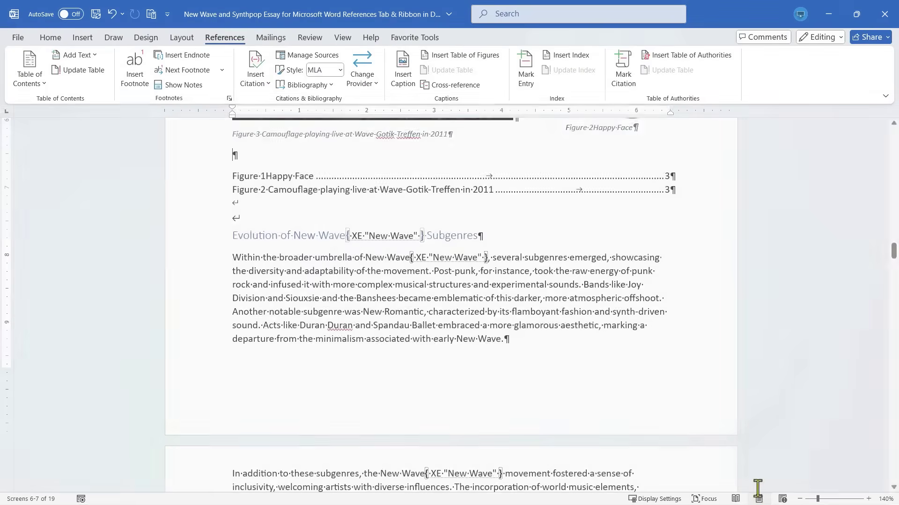
scroll(500, 299, down, 6)
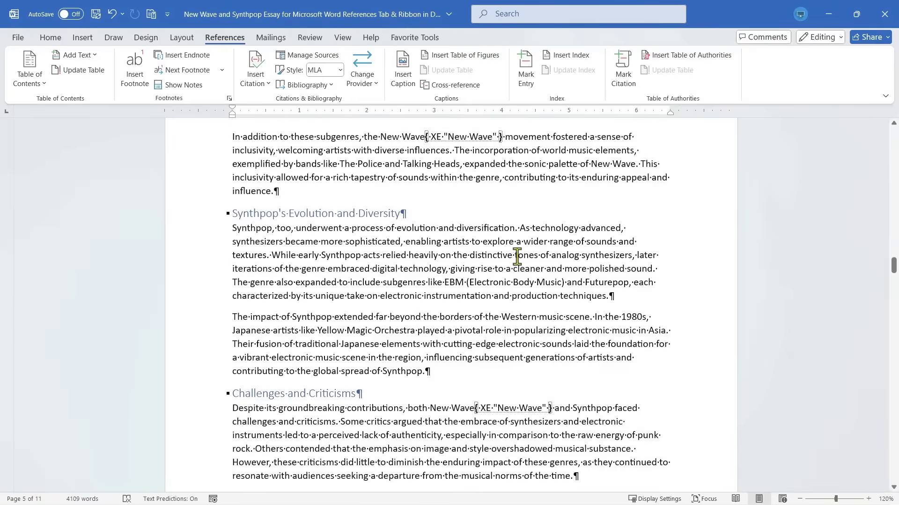
scroll(504, 253, down, 15)
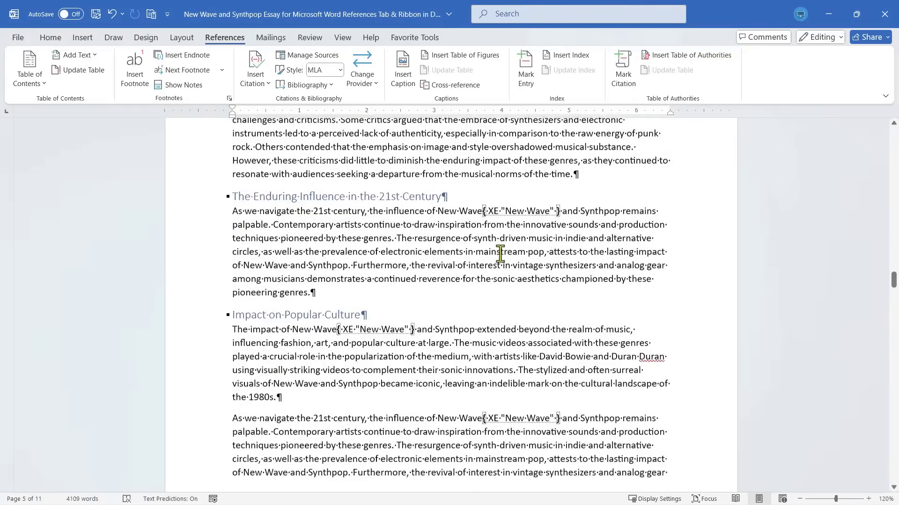
drag(894, 297, 895, 472)
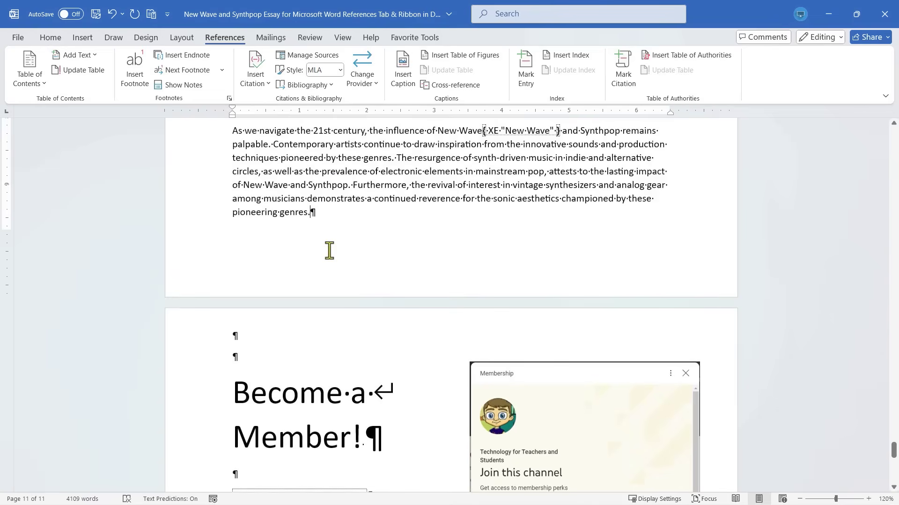
- Insert an index listing New Wave with its page numbers in a new paragraph atop page 11
click(235, 337)
key(Return)
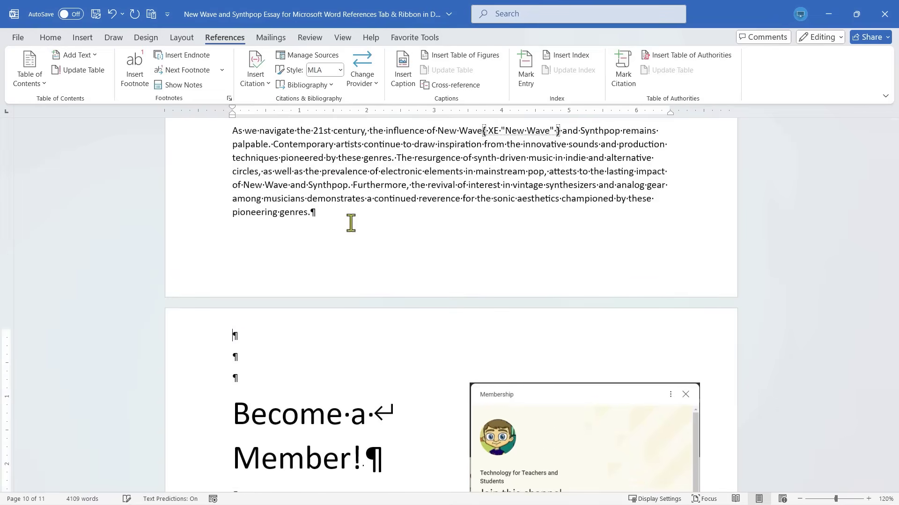
click(573, 61)
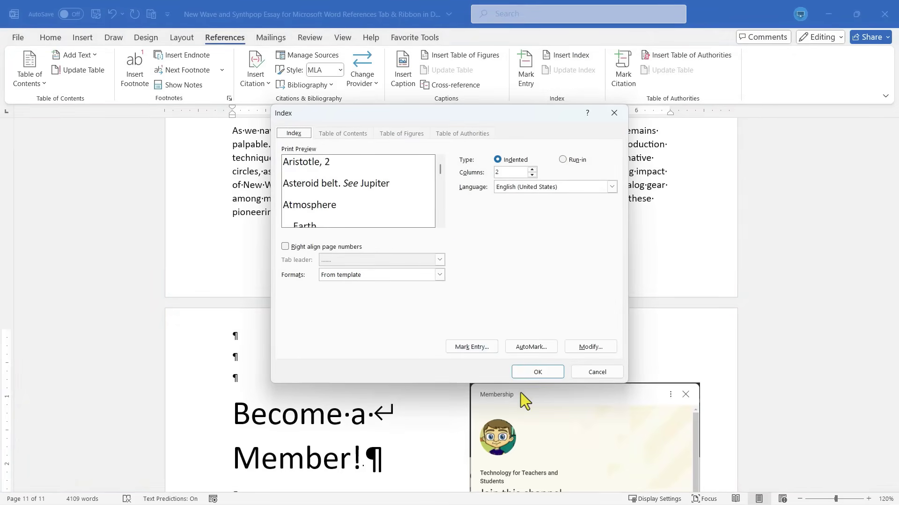
click(534, 373)
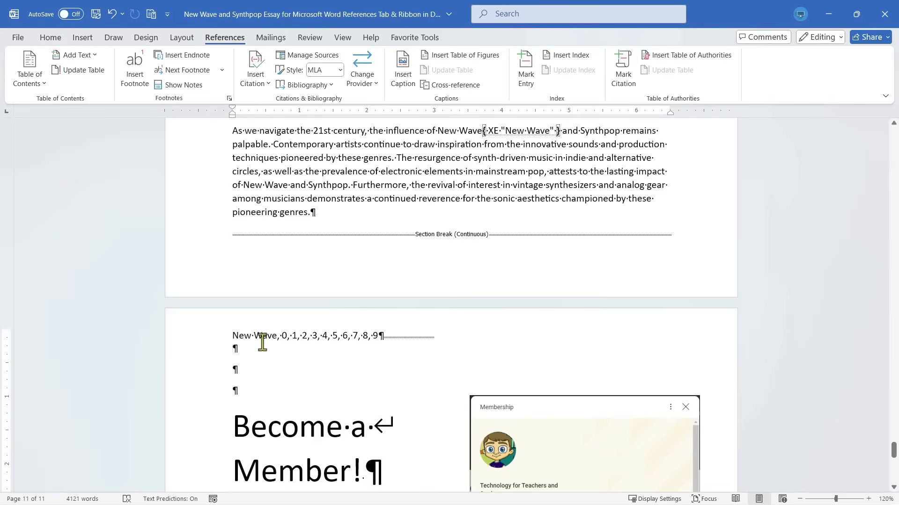
click(284, 342)
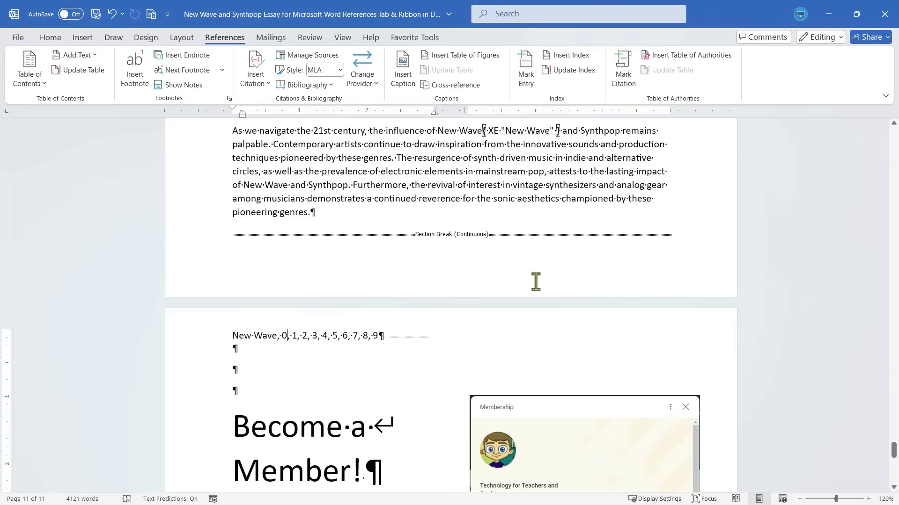
- Mark every occurrence of 'synthesizers' as an index entry
scroll(597, 277, up, 5)
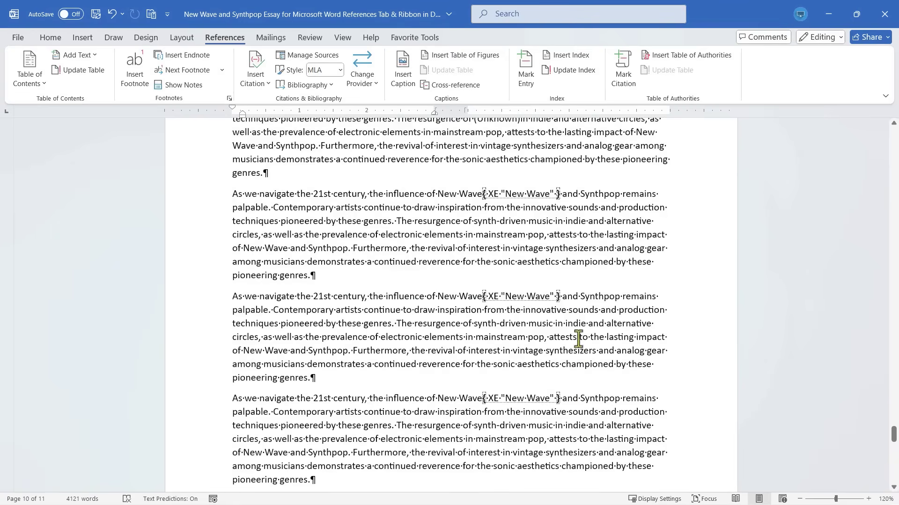
drag(548, 353, 595, 354)
click(524, 80)
click(450, 340)
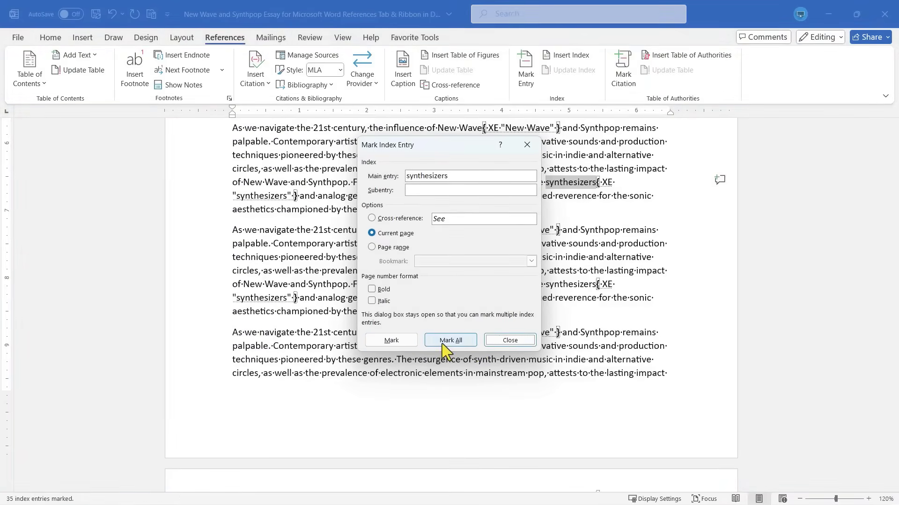
click(515, 340)
- Replace the outdated index on page 11 with a two-column index listing New Wave and synthesizers
scroll(236, 302, down, 6)
click(235, 302)
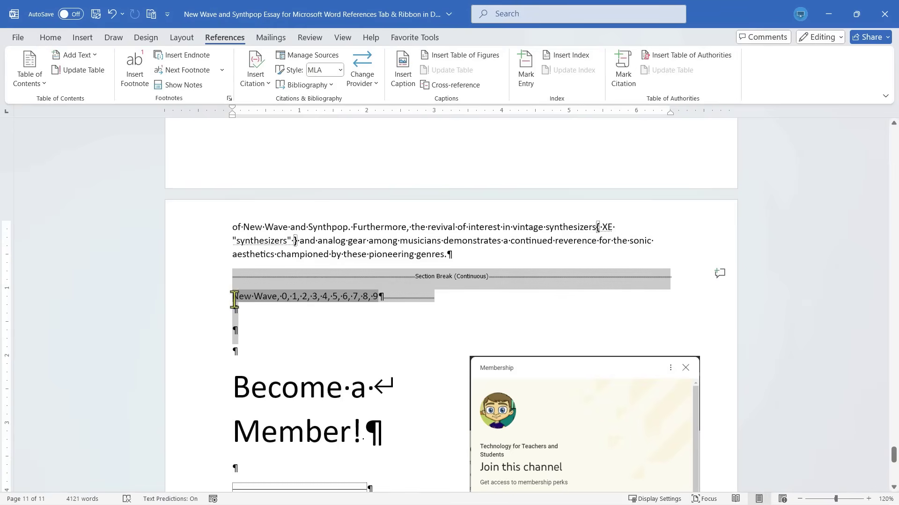
triple_click(234, 302)
key(Delete)
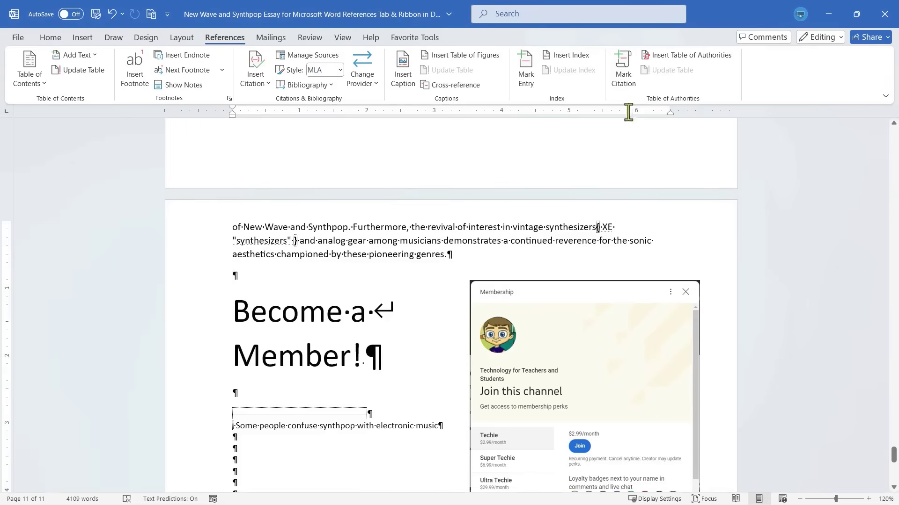
click(568, 55)
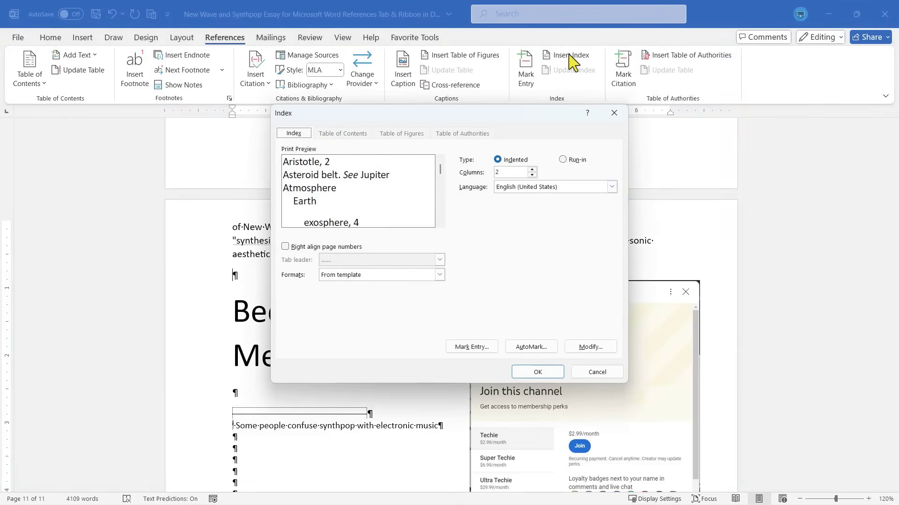
click(538, 372)
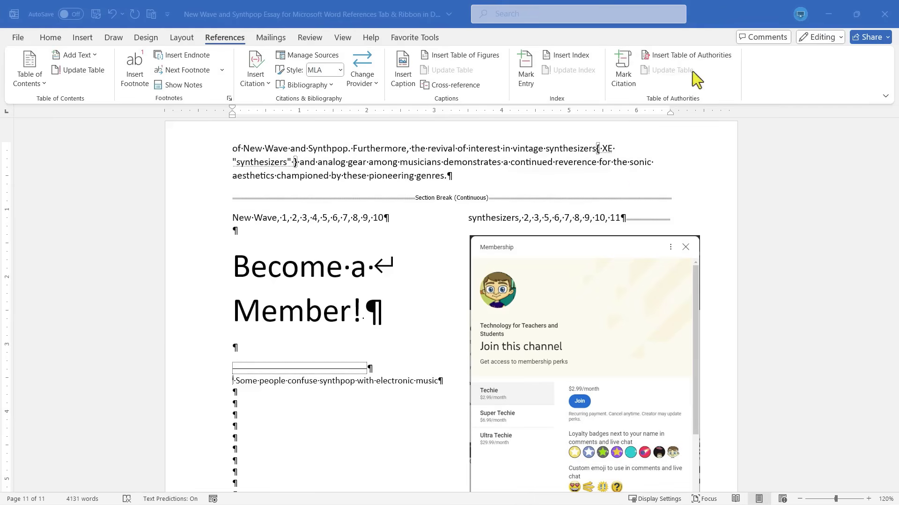
- Mark the phrase 'The resurgence of synth' as a Cases citation
scroll(524, 256, up, 4)
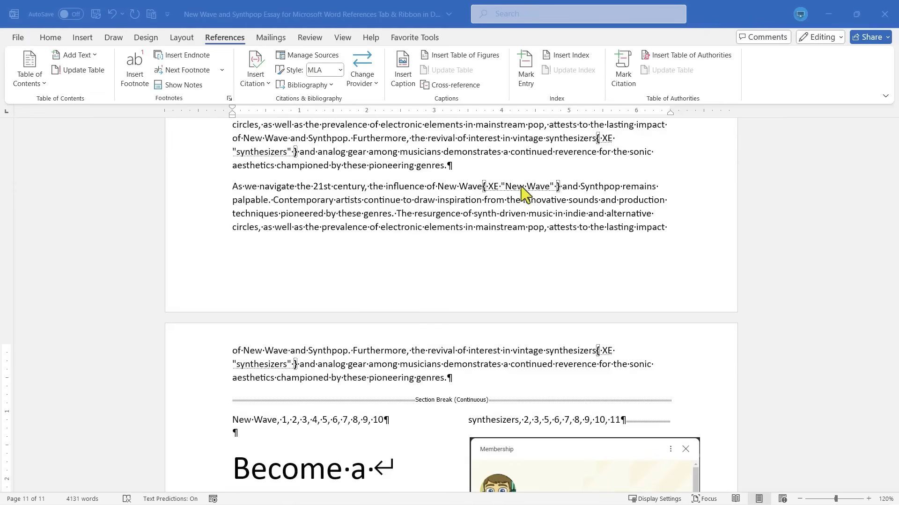
drag(397, 214, 496, 217)
click(627, 66)
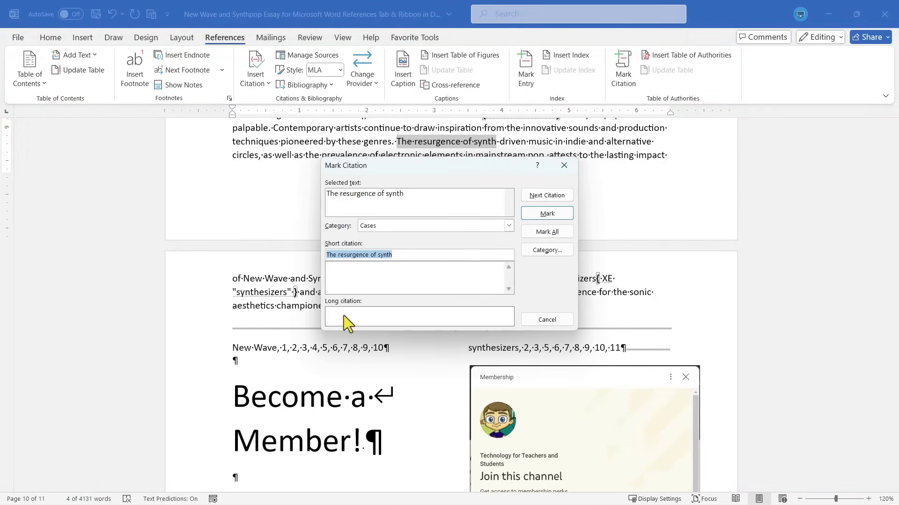
click(555, 215)
click(557, 322)
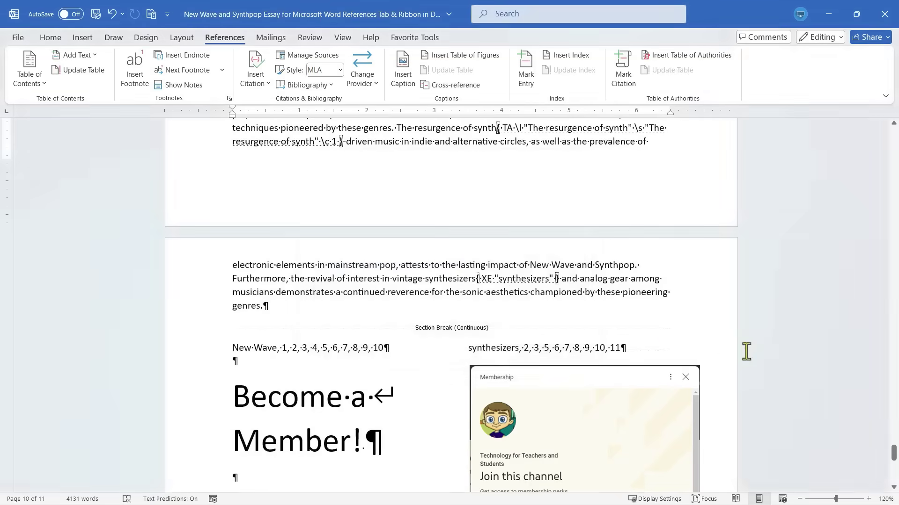
- Insert a table of authorities in a new paragraph after 'genres.' at the essay's end
scroll(507, 180, down, 2)
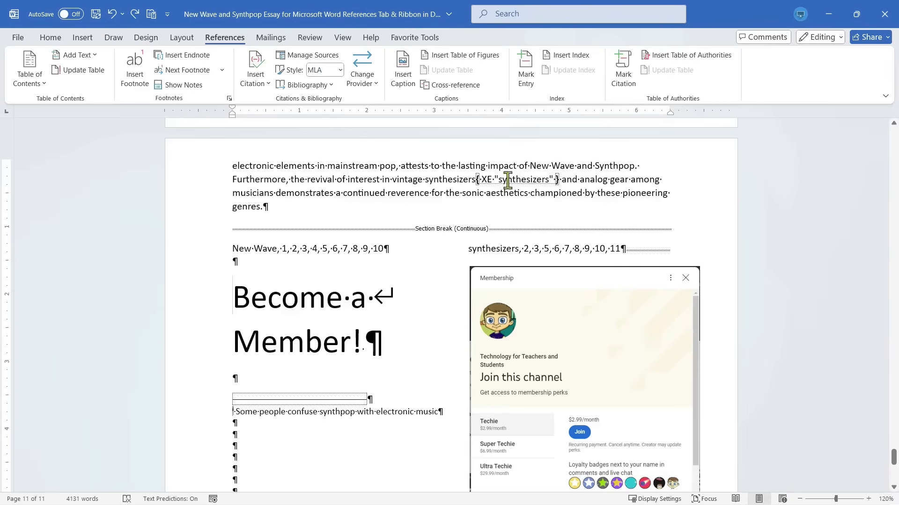
click(289, 211)
key(Return)
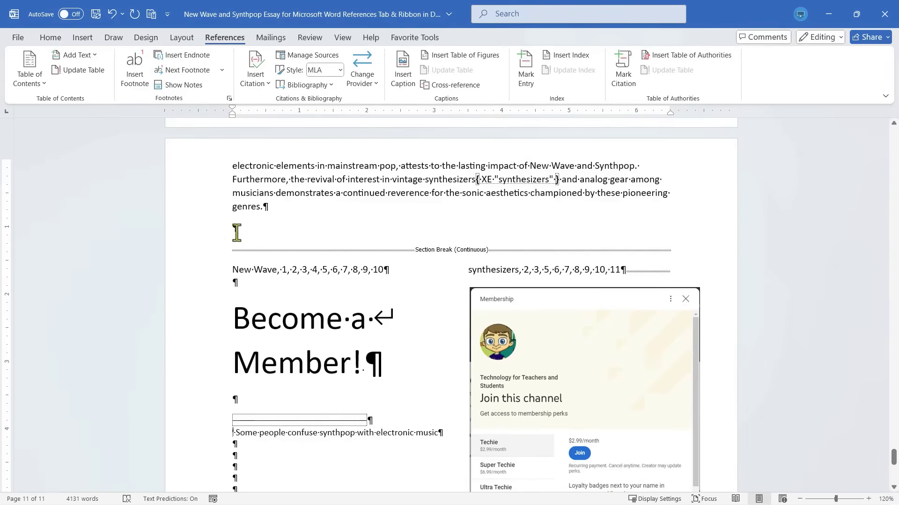
click(677, 59)
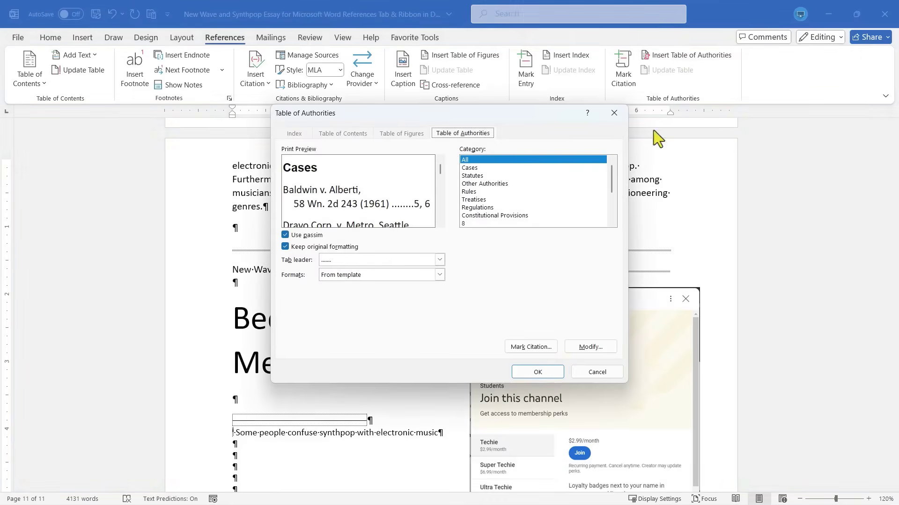
click(538, 375)
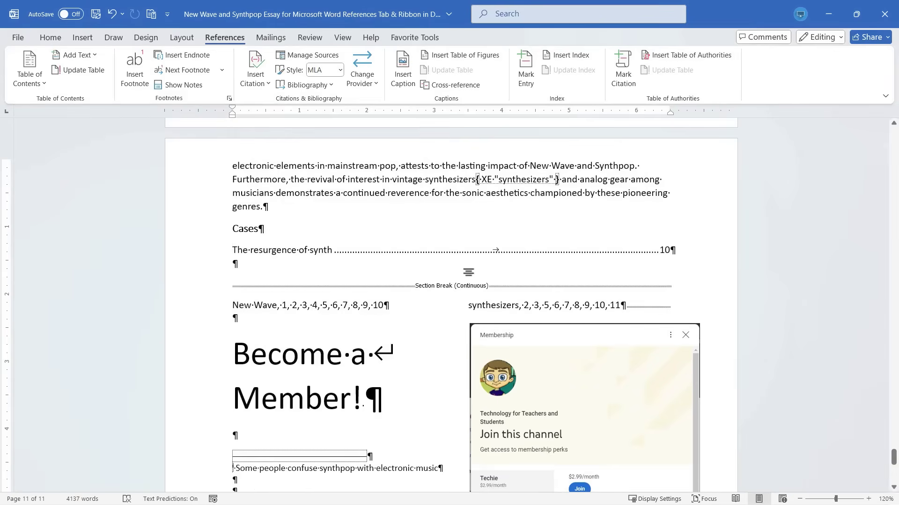
key(ctrl+Home)
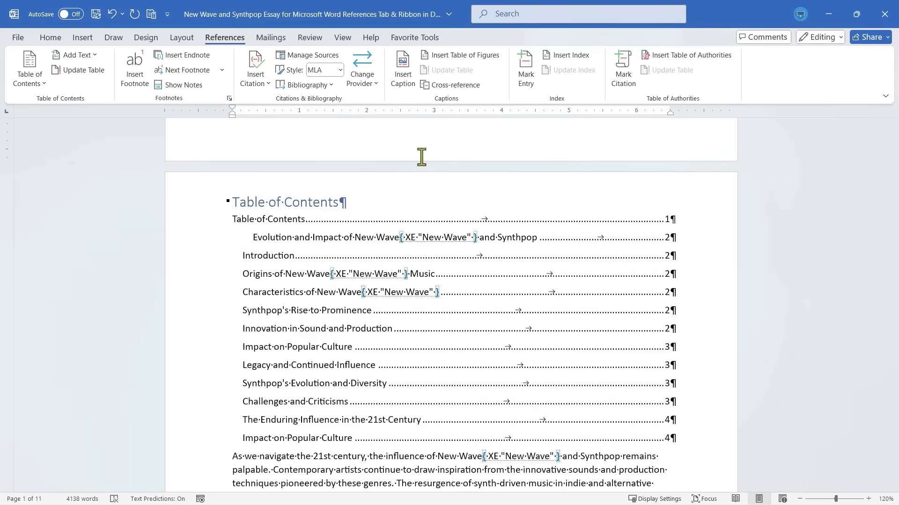
click(46, 40)
click(84, 41)
click(115, 42)
click(309, 42)
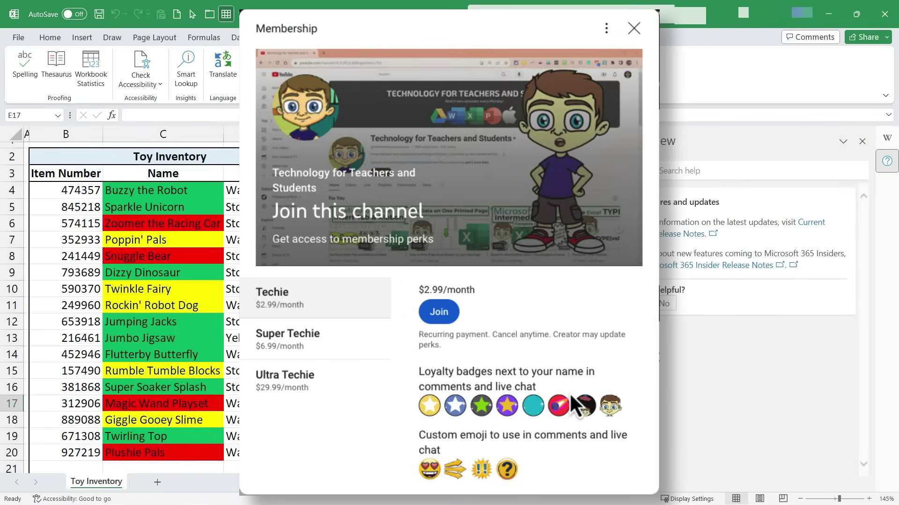
- Bring up the Super Thanks tipping options for the video
scroll(569, 356, down, 2)
scroll(570, 355, up, 2)
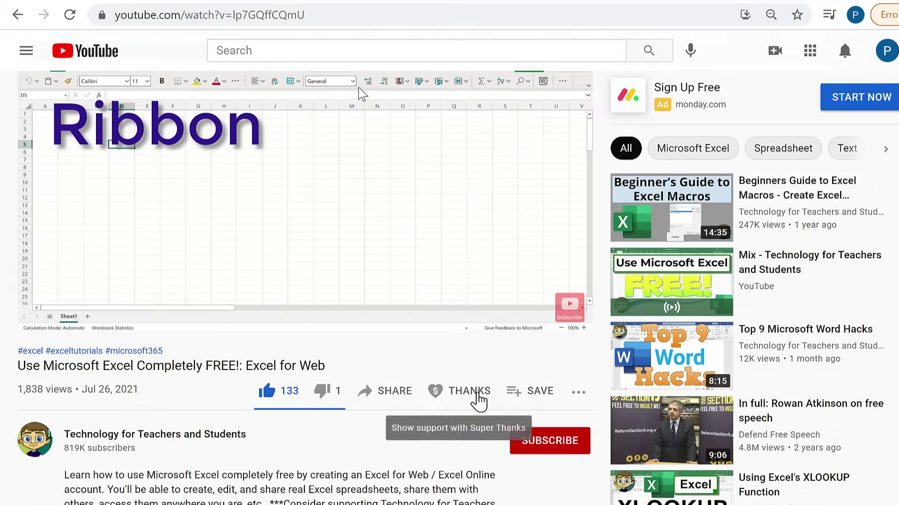
click(475, 398)
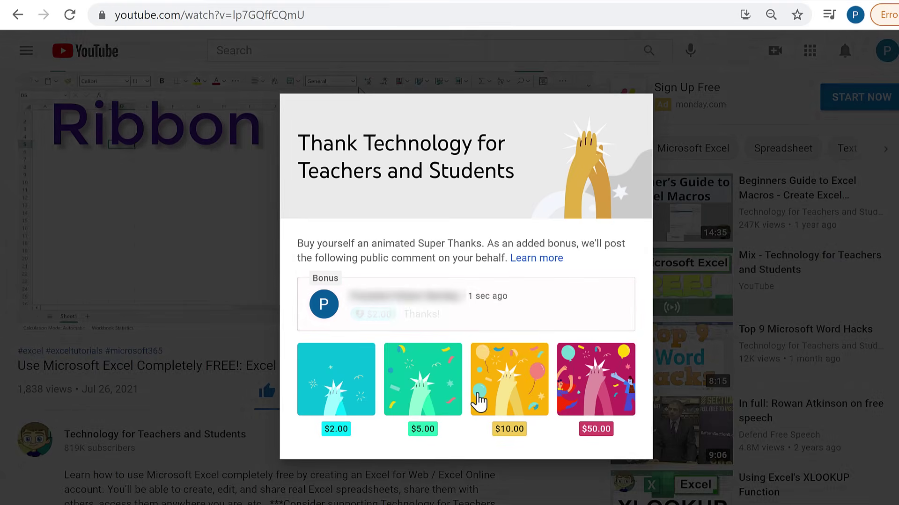